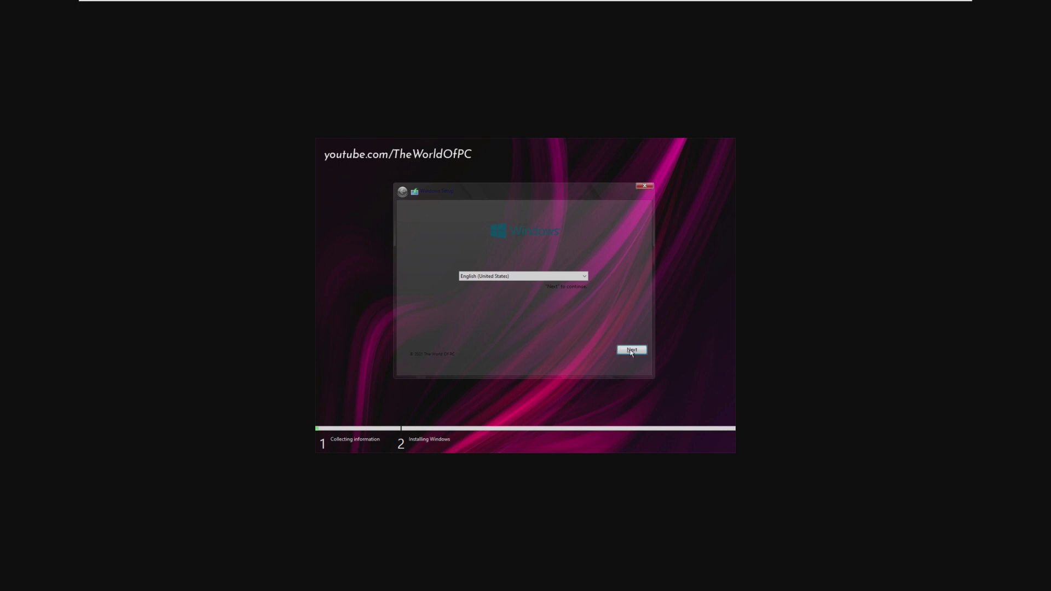
# Accept English (United States) and let Setup install Nexus LiteOS 11 through to the desktop
pyautogui.click(631, 350)
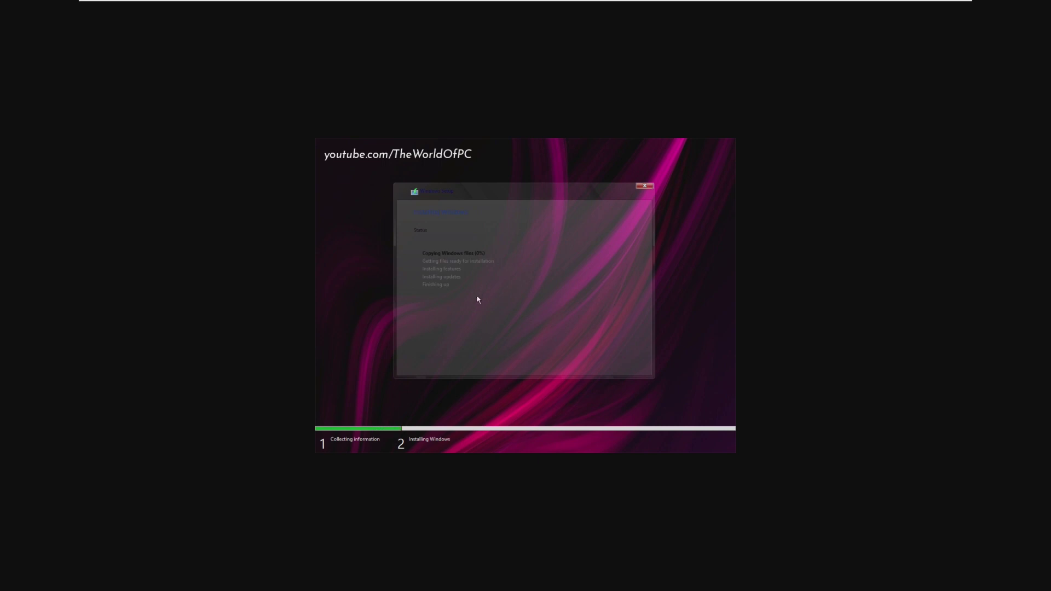
pyautogui.click(413, 102)
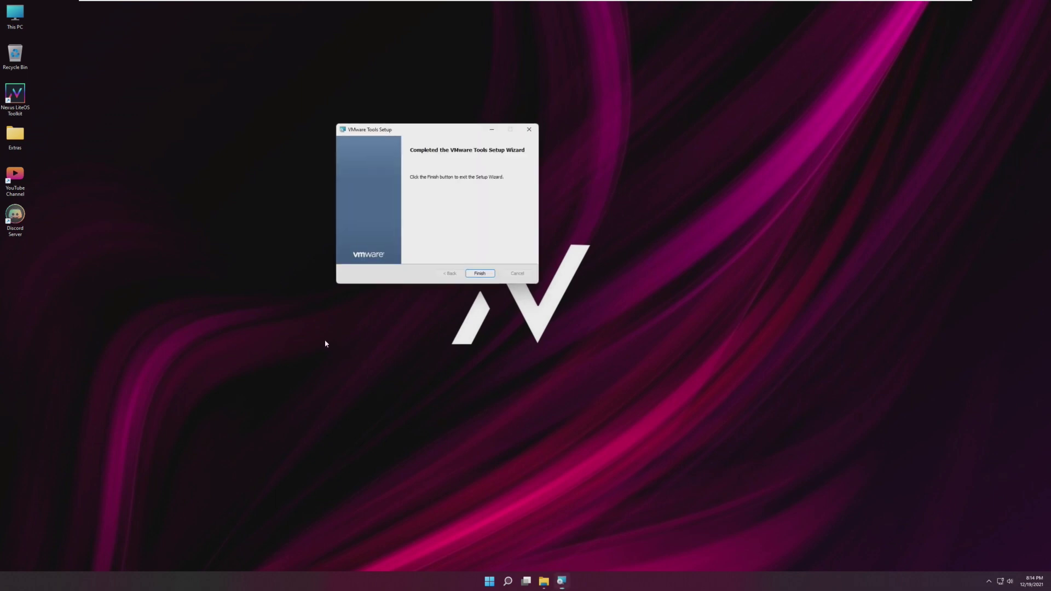
# Finish the VMware Tools wizard, decline the restart, and select the YouTube Channel and Discord Server shortcuts
pyautogui.click(475, 275)
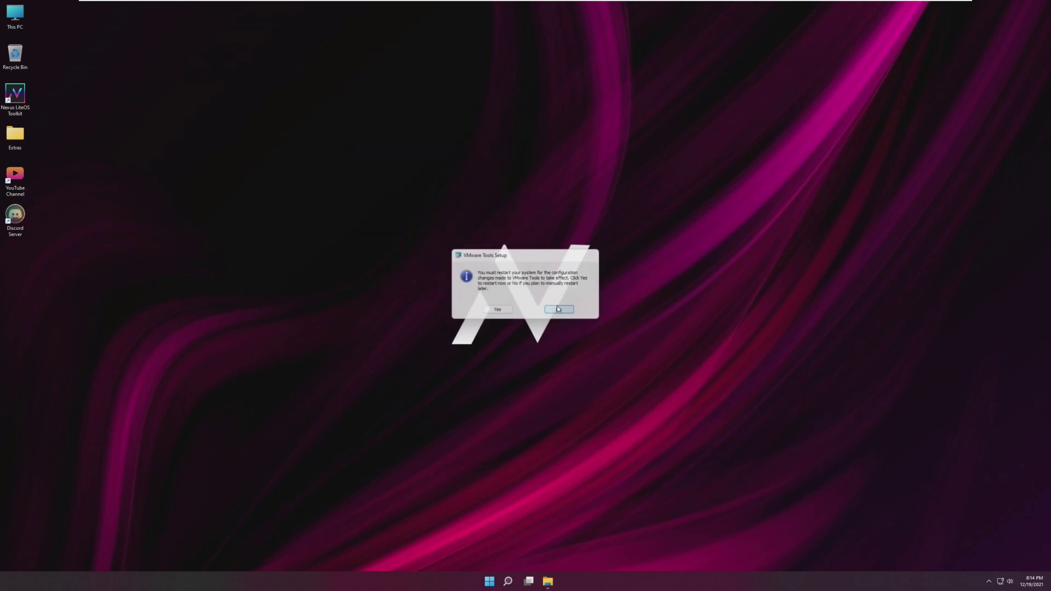
pyautogui.click(558, 310)
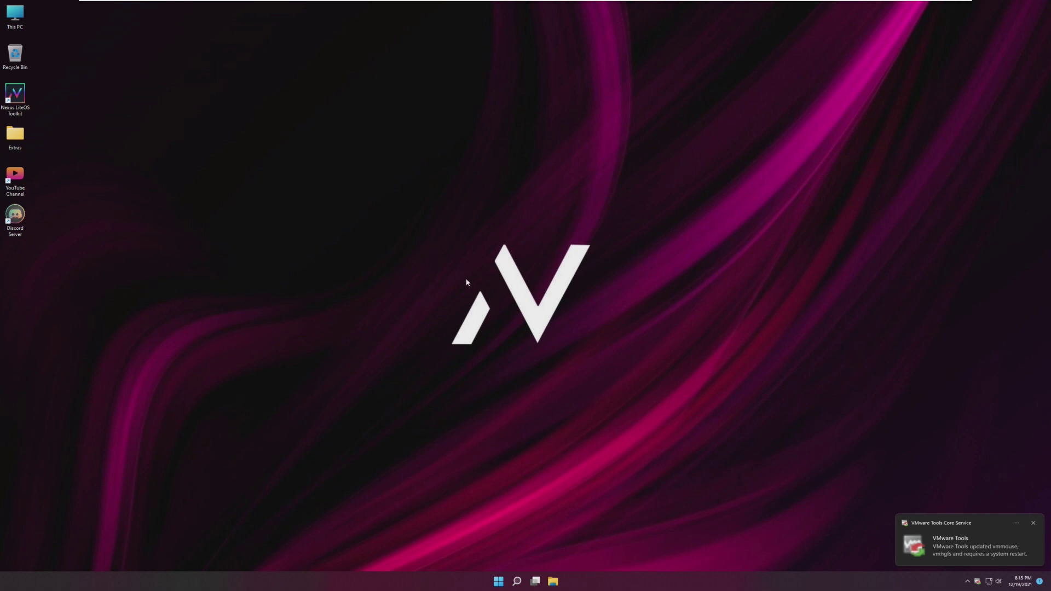
pyautogui.moveTo(472, 283); pyautogui.dragTo(534, 323)
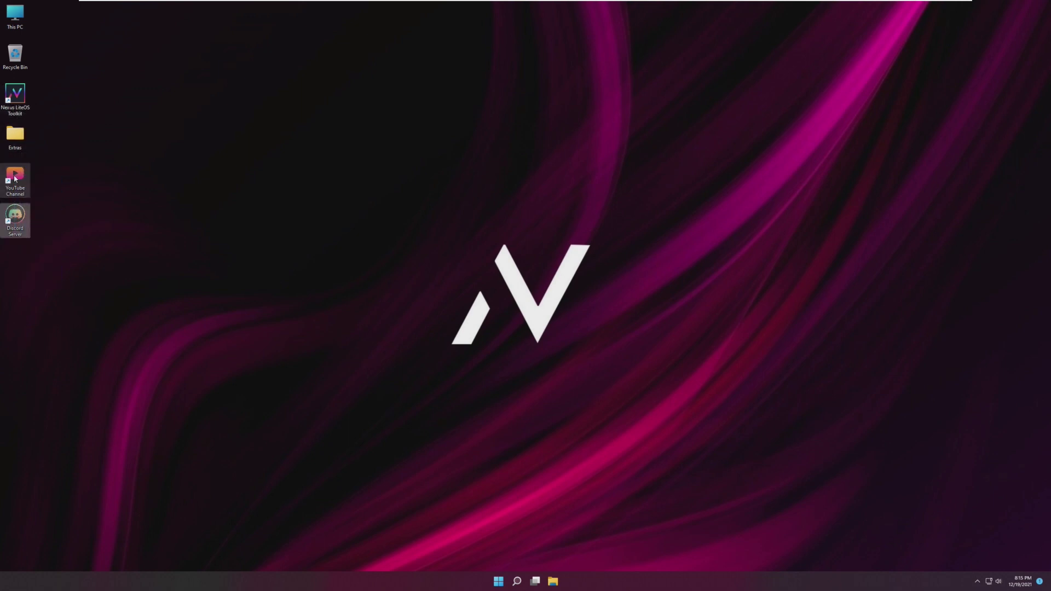
pyautogui.moveTo(31, 293); pyautogui.dragTo(26, 151)
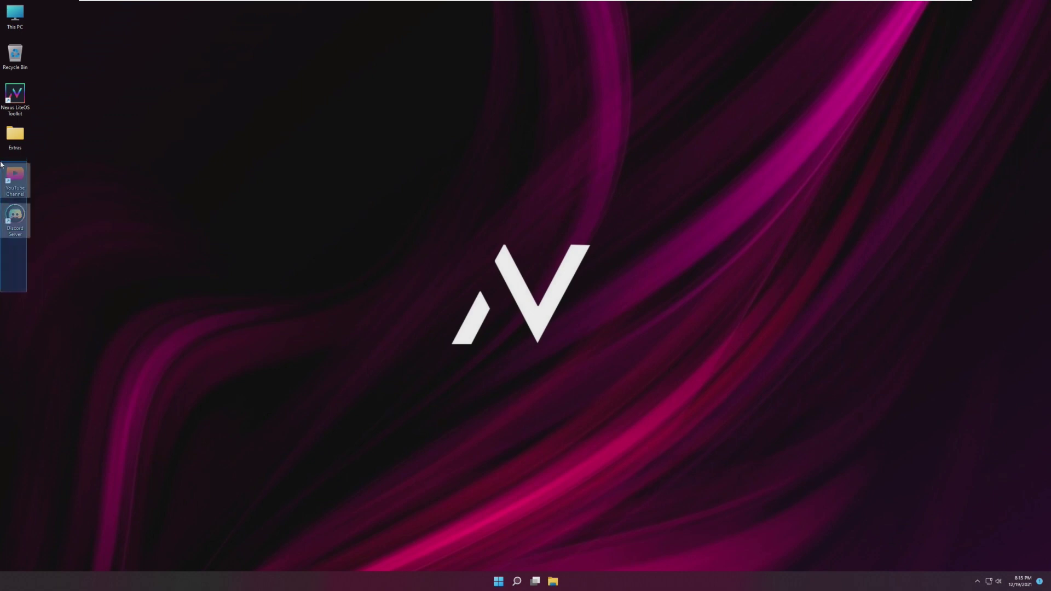
pyautogui.click(108, 171)
pyautogui.doubleClick(15, 134)
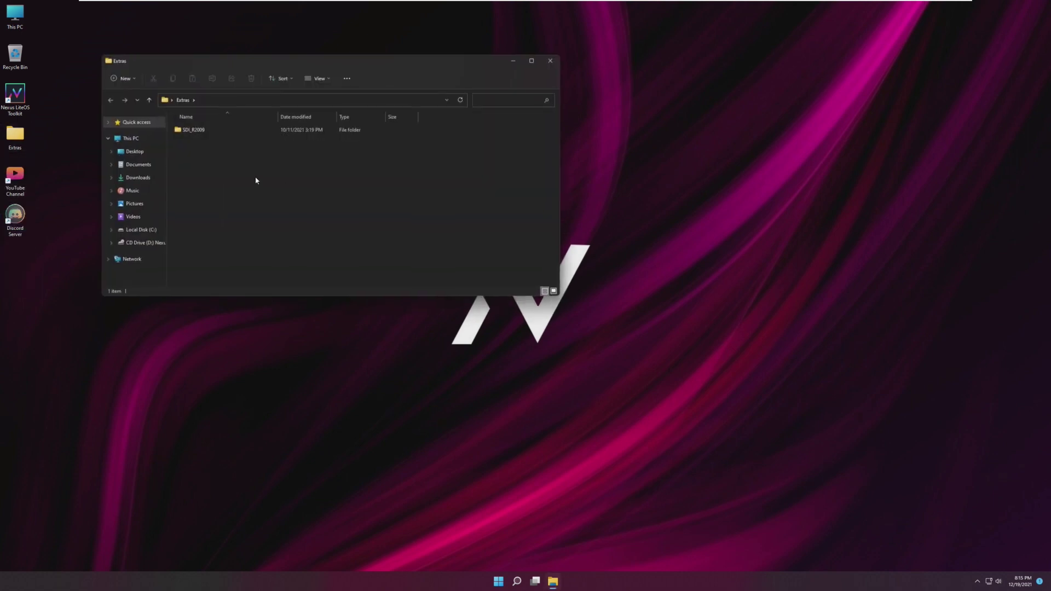
pyautogui.click(205, 134)
pyautogui.doubleClick(204, 131)
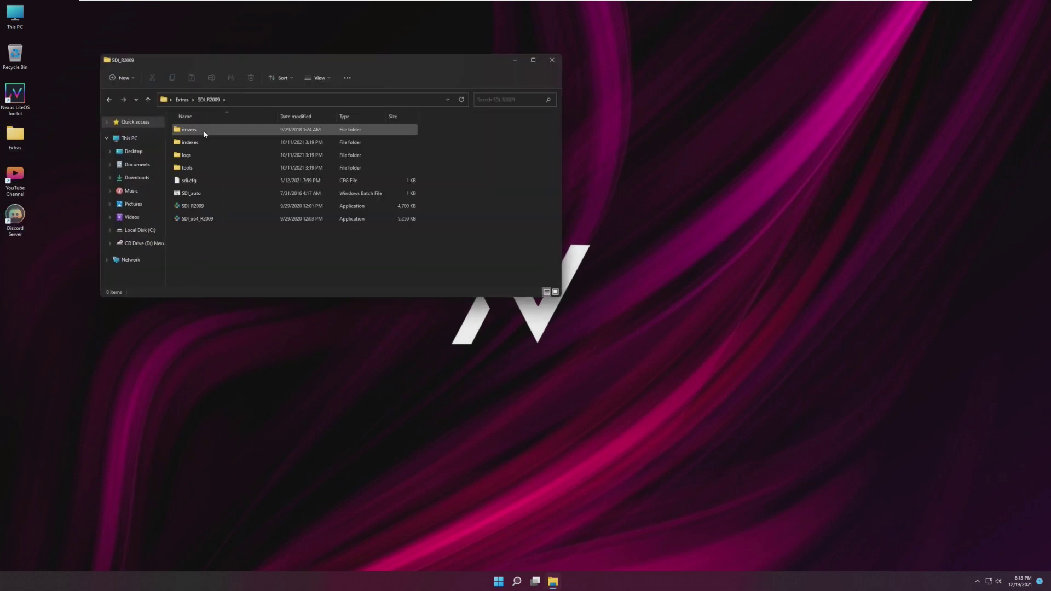
pyautogui.doubleClick(222, 218)
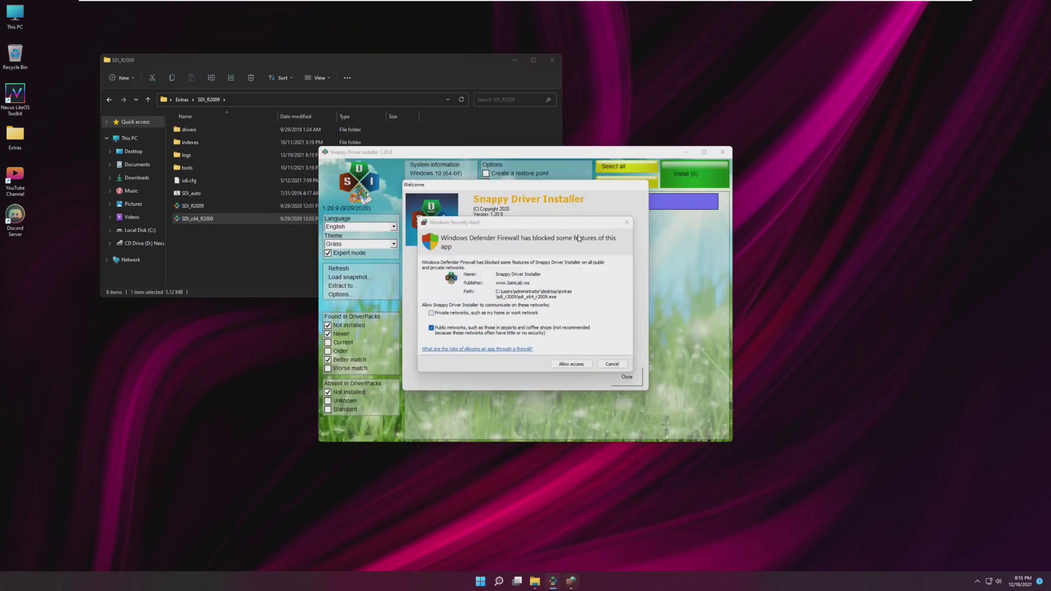
pyautogui.click(627, 222)
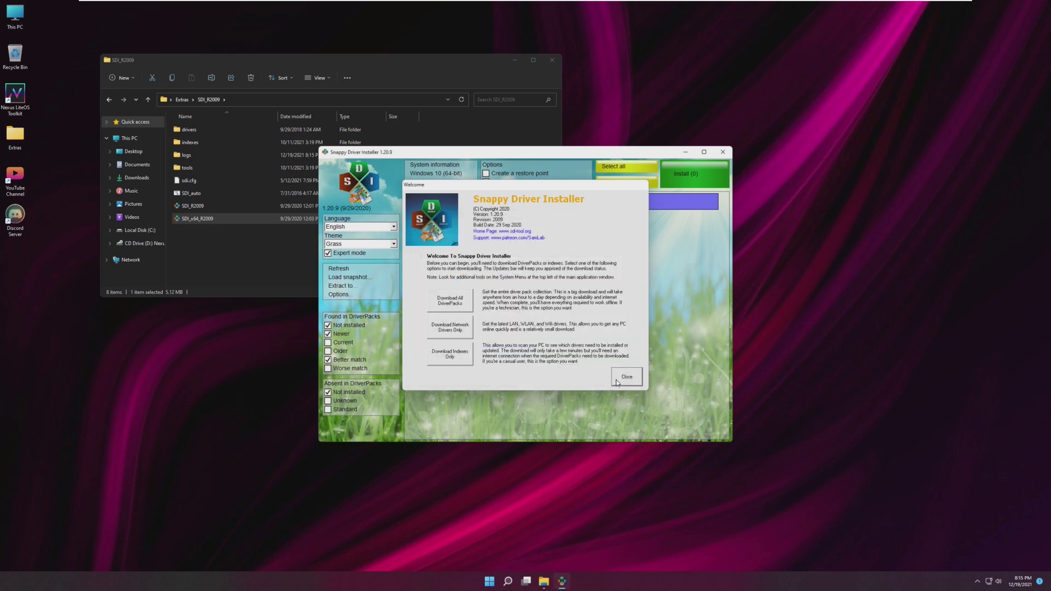
pyautogui.click(627, 377)
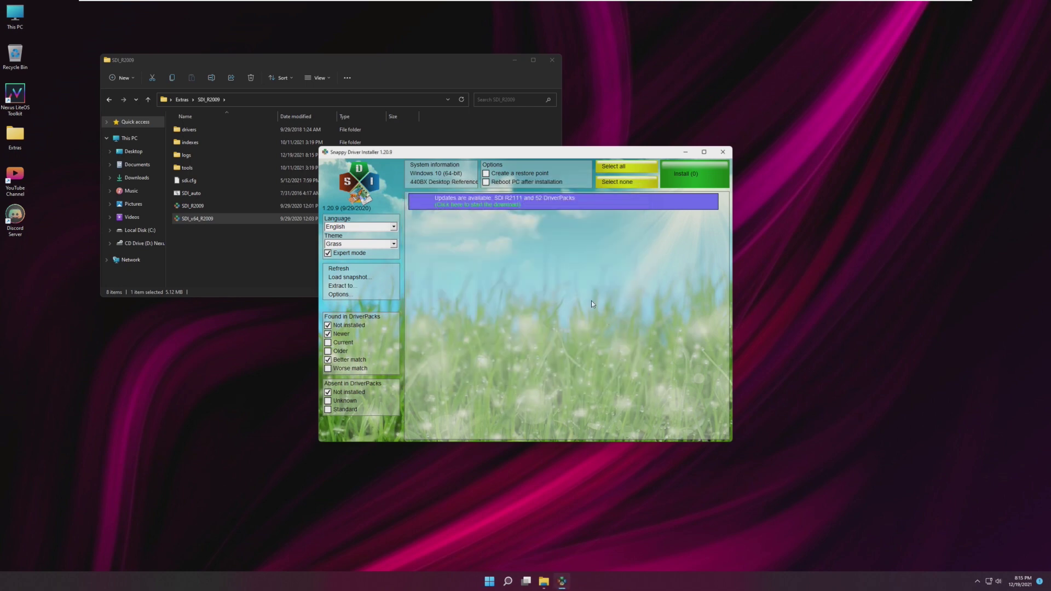
pyautogui.click(723, 152)
pyautogui.click(552, 60)
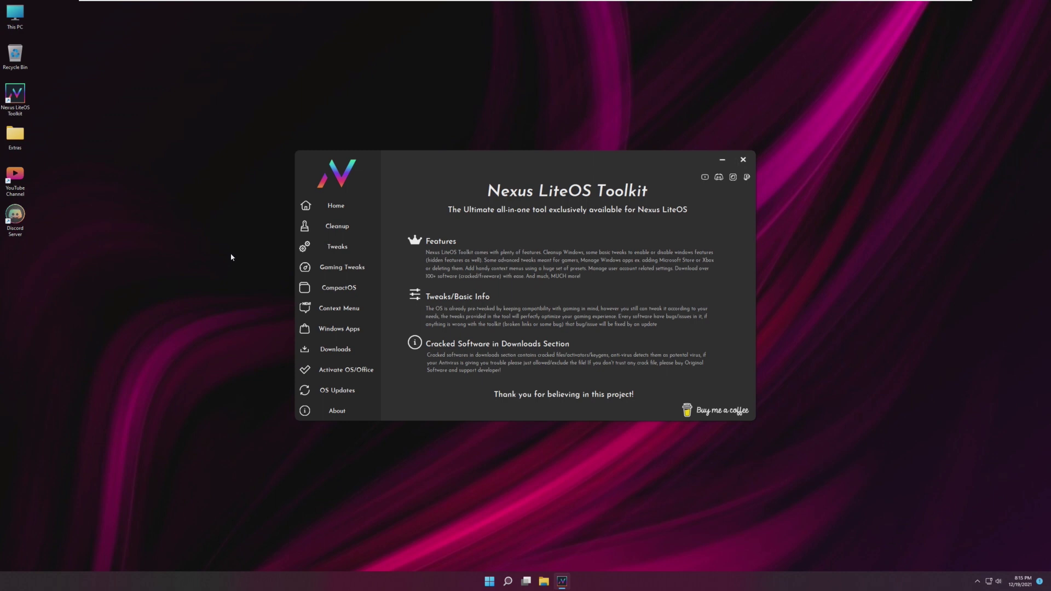
pyautogui.click(339, 227)
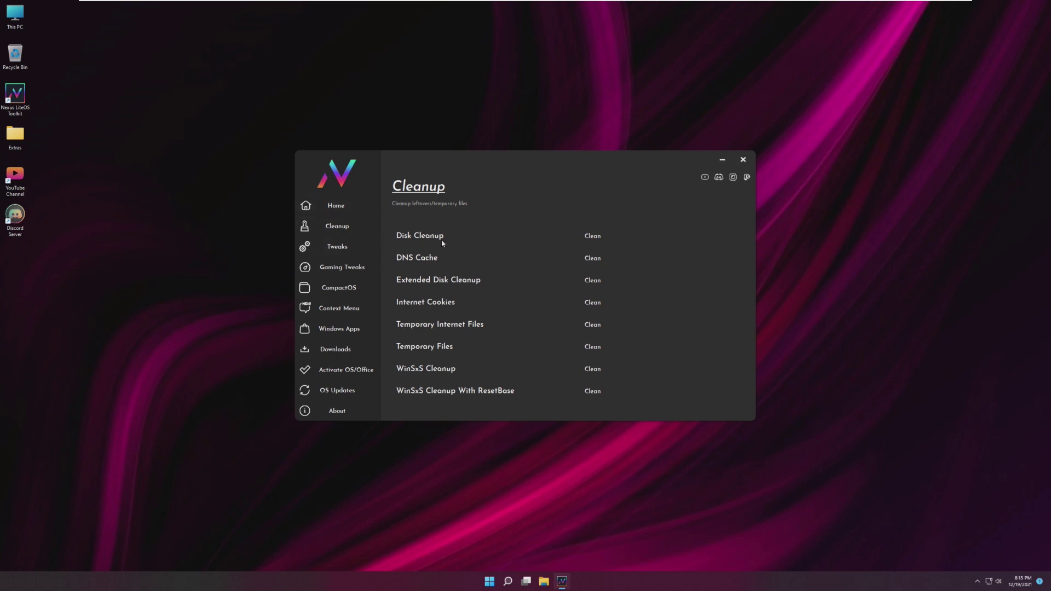
pyautogui.click(344, 247)
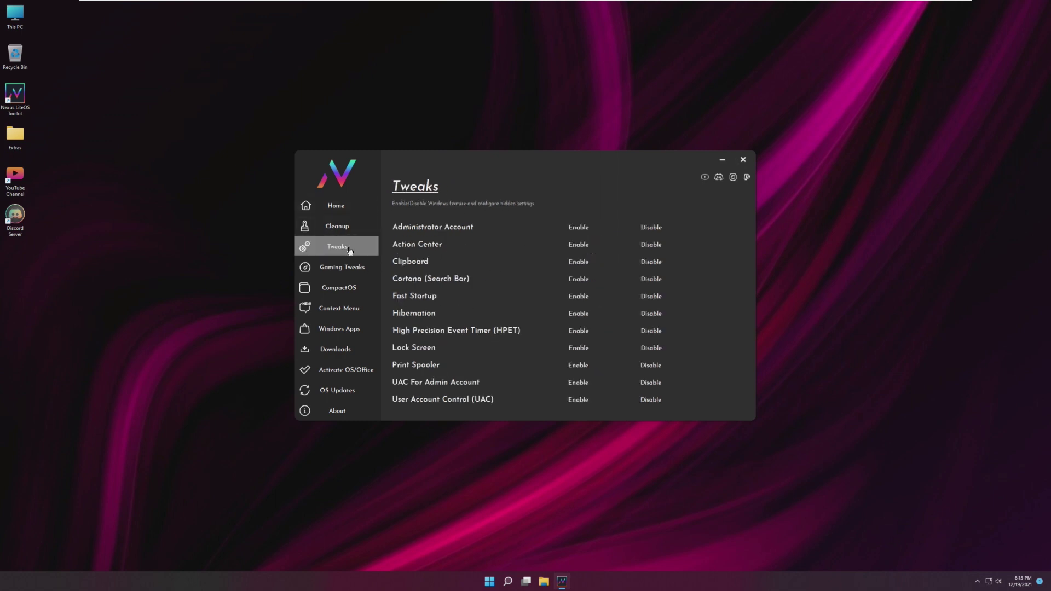
pyautogui.click(354, 268)
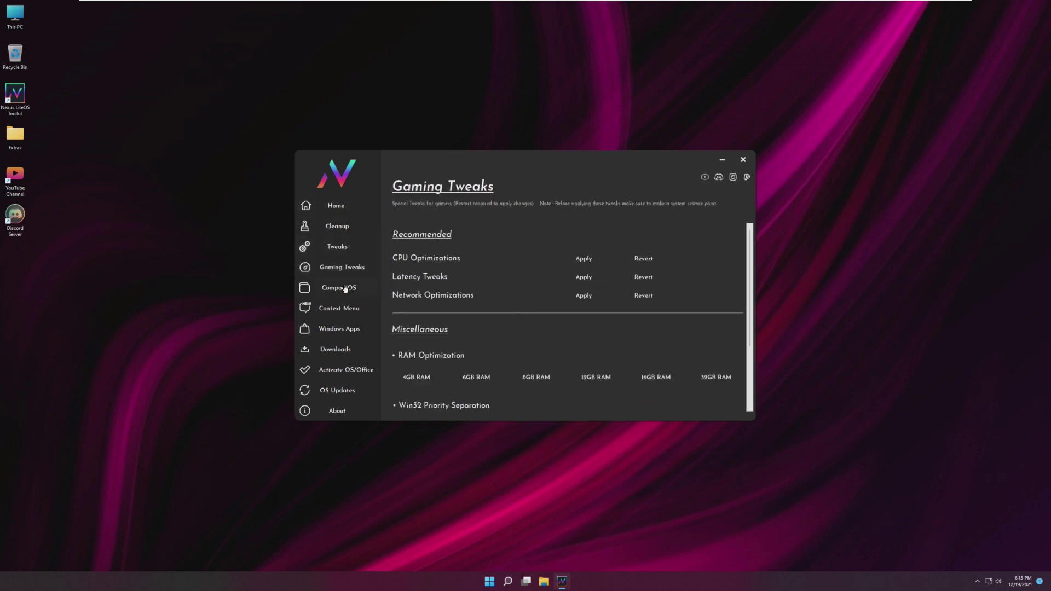
pyautogui.click(346, 288)
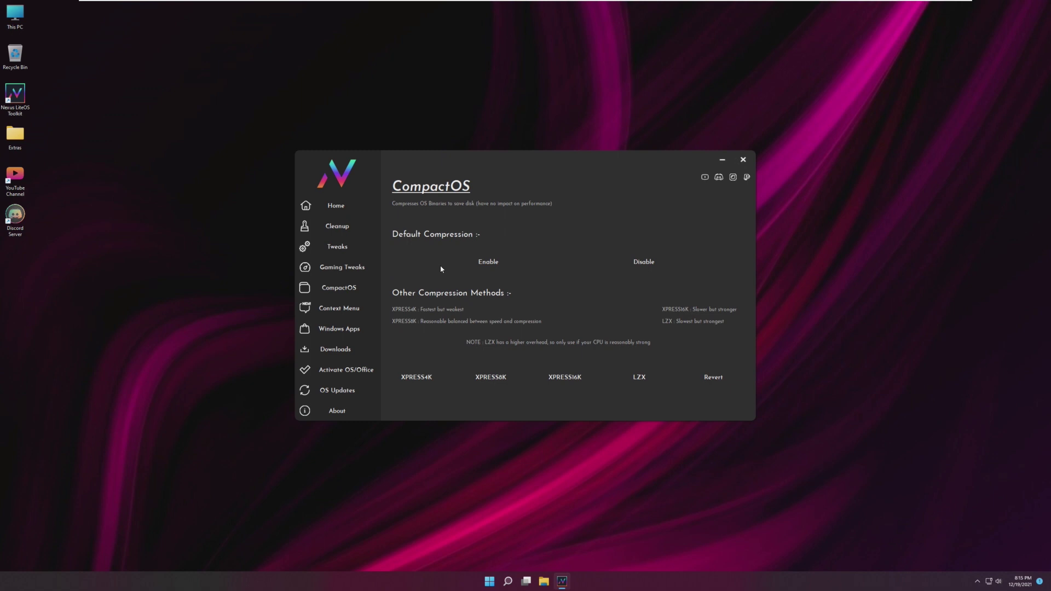
pyautogui.click(339, 308)
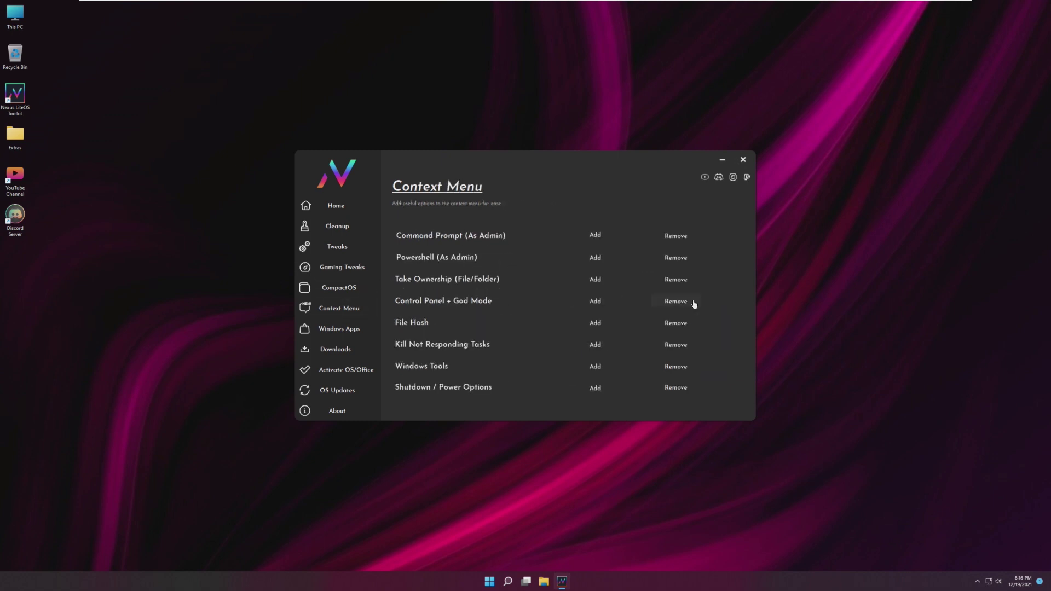
pyautogui.click(365, 330)
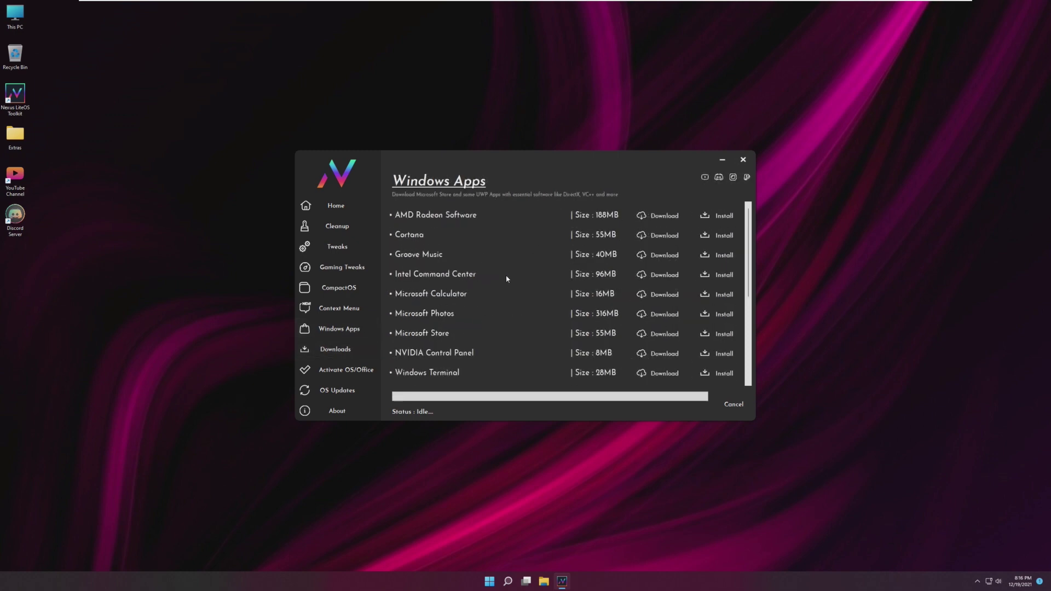
pyautogui.moveTo(751, 247); pyautogui.dragTo(753, 225)
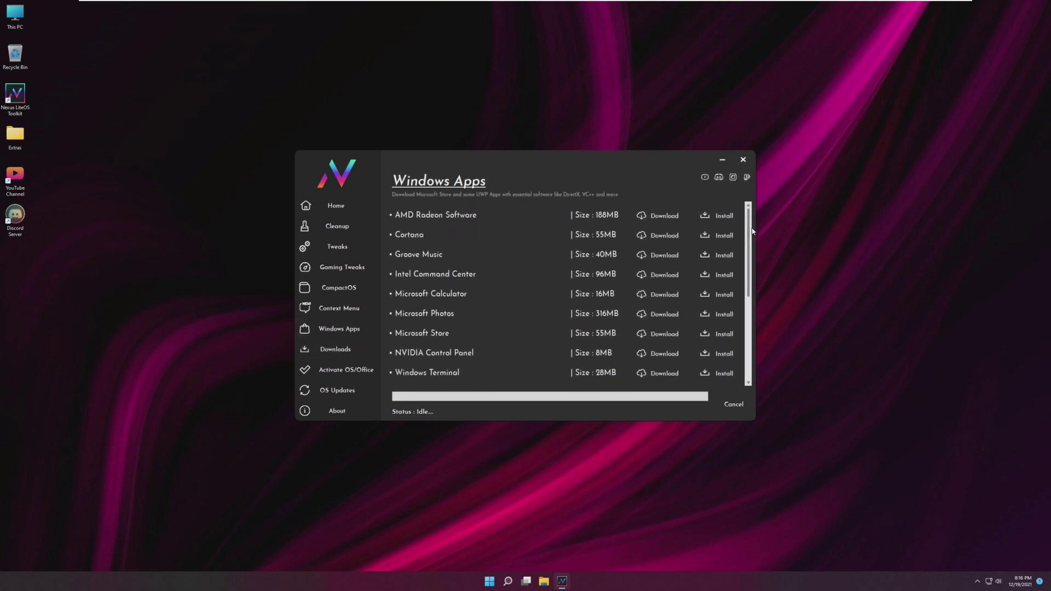
pyautogui.click(307, 350)
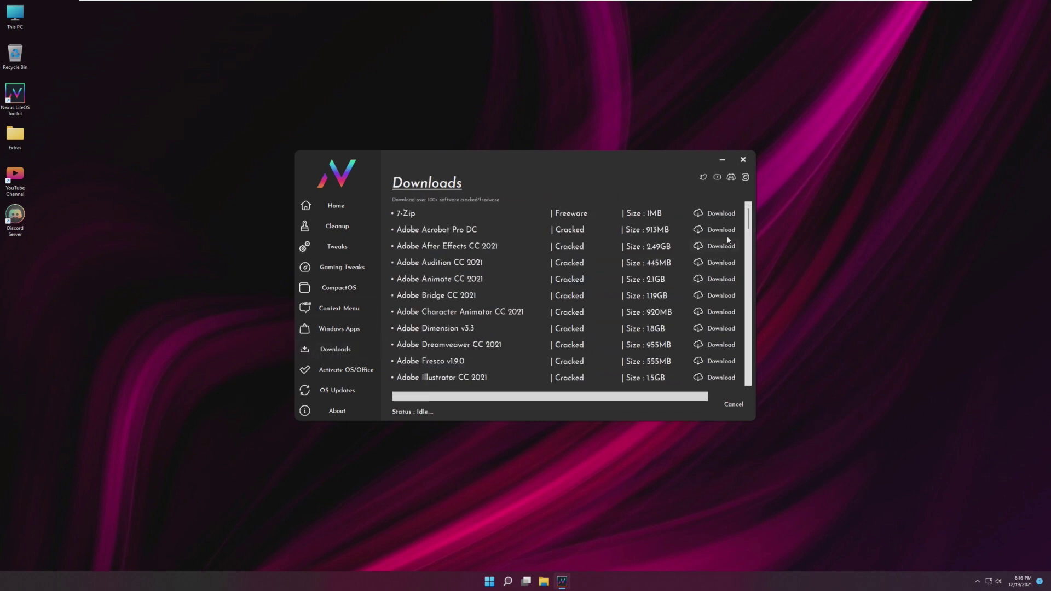
pyautogui.moveTo(750, 226); pyautogui.dragTo(765, 320)
pyautogui.click(343, 370)
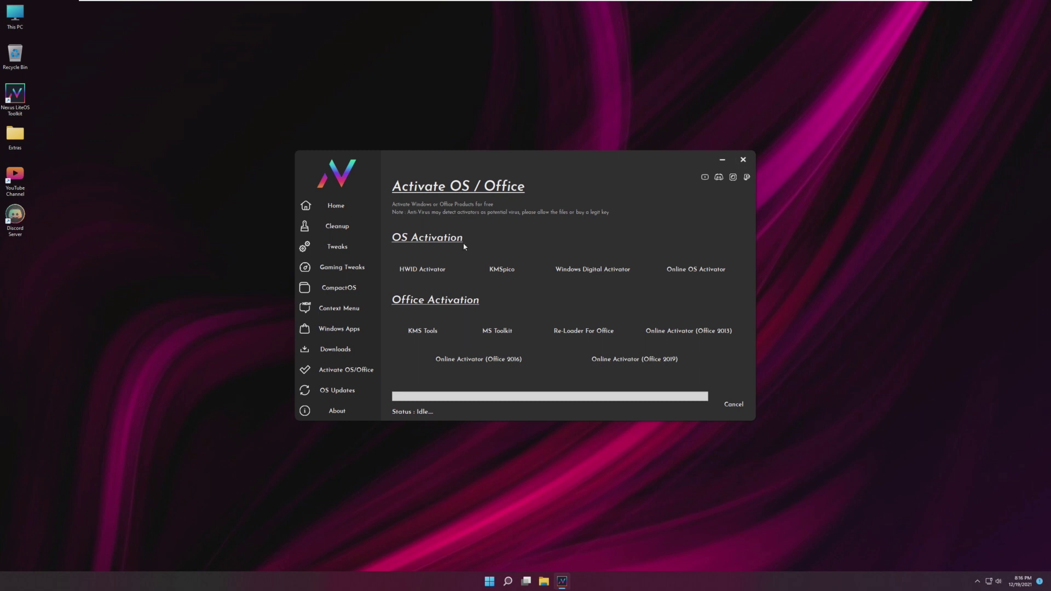
pyautogui.click(367, 390)
pyautogui.click(577, 310)
pyautogui.click(348, 353)
pyautogui.click(748, 164)
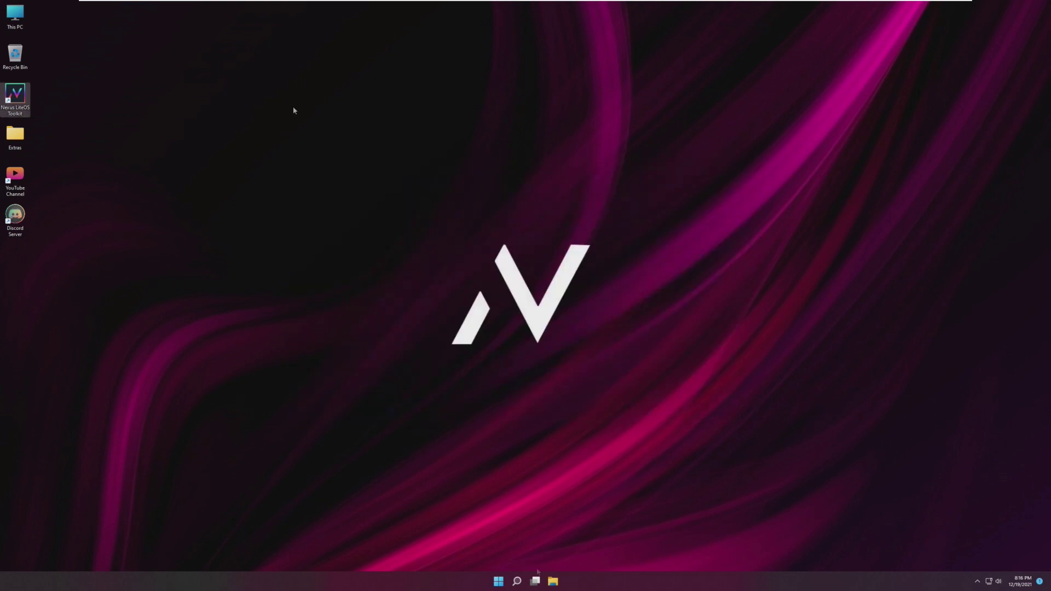
pyautogui.click(498, 581)
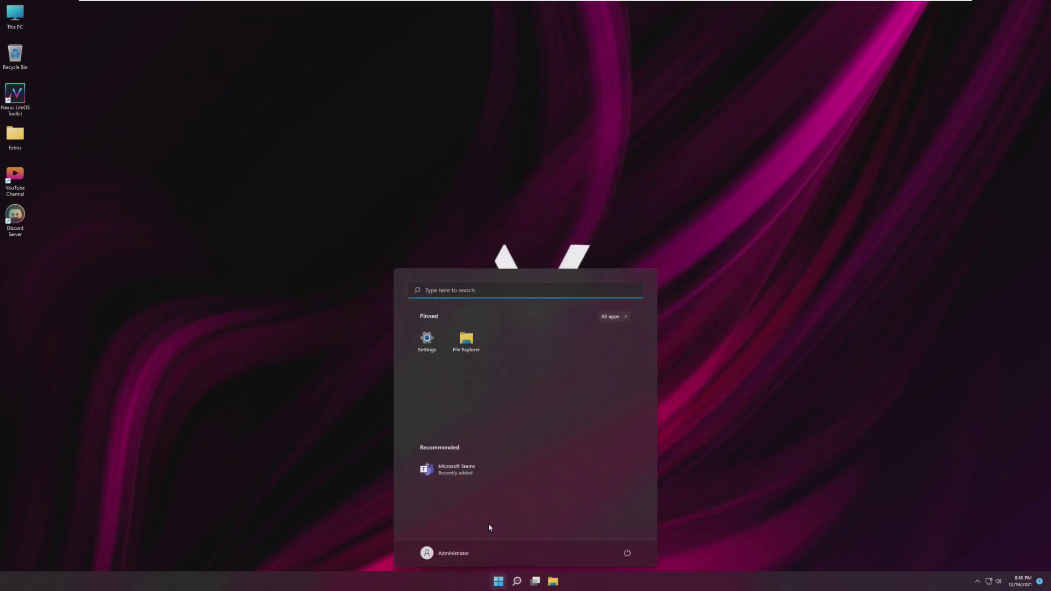
pyautogui.click(610, 316)
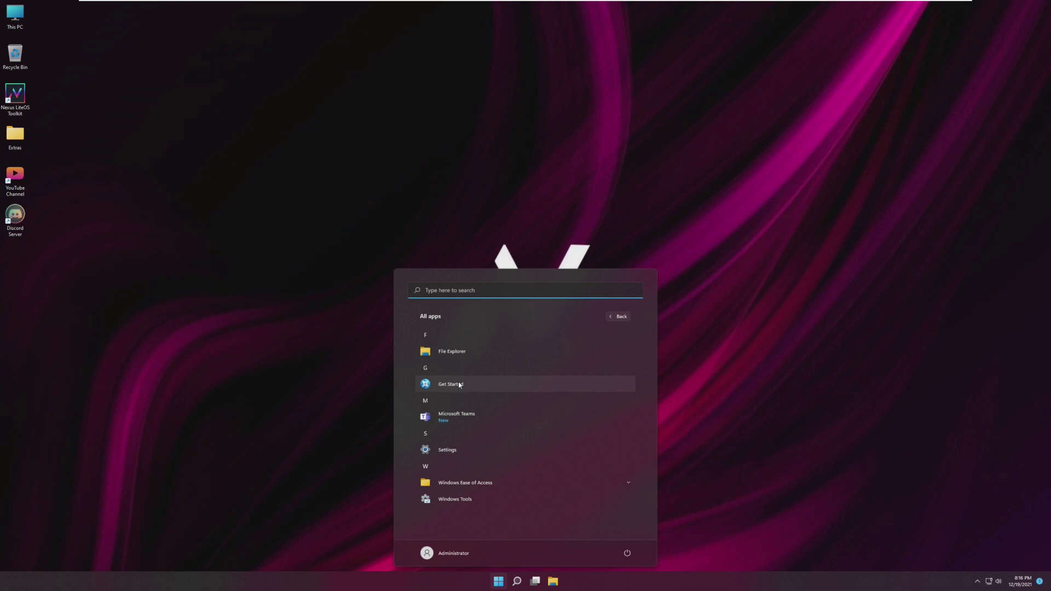
pyautogui.click(457, 485)
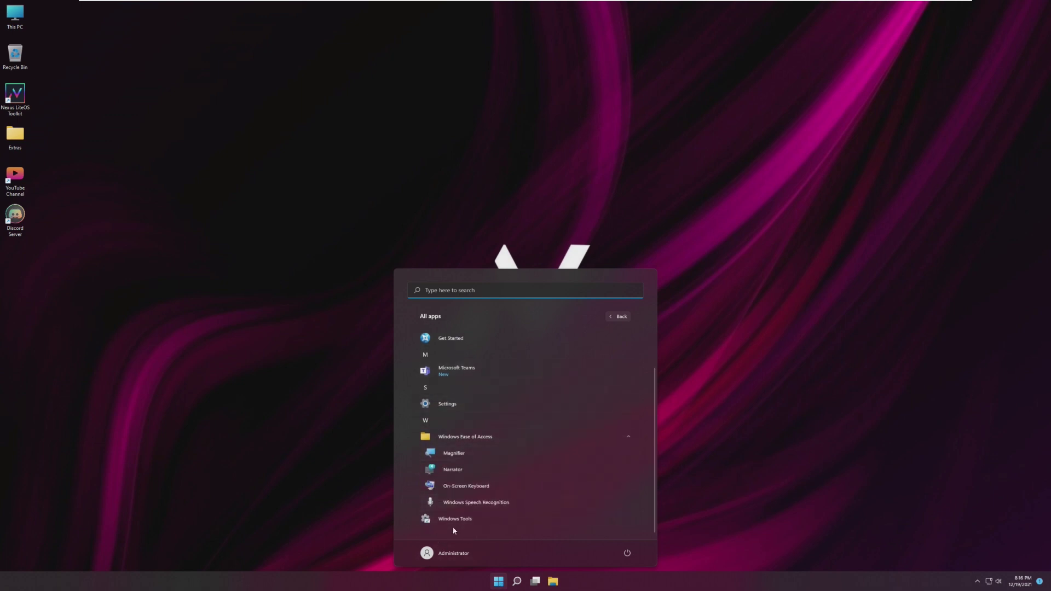
pyautogui.click(447, 519)
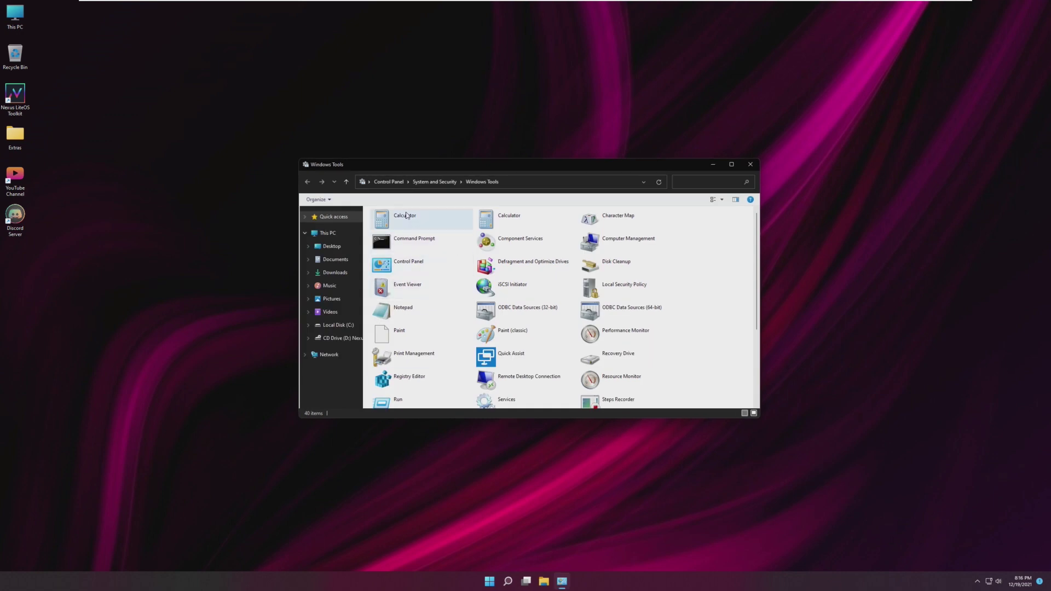
# Close the Windows Tools window and briefly check the Start menu
pyautogui.click(750, 165)
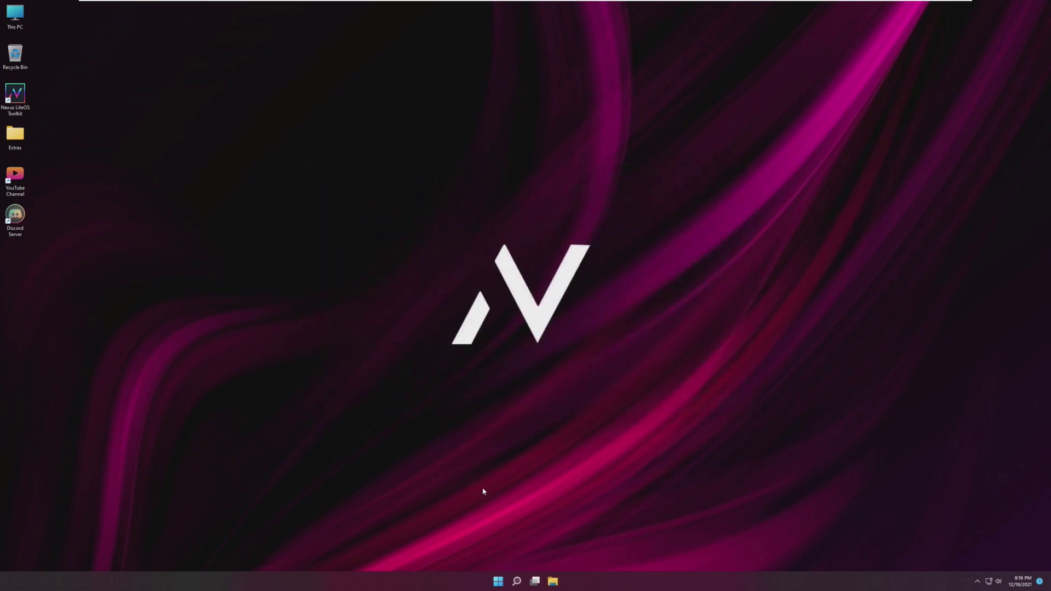
pyautogui.click(502, 581)
pyautogui.click(553, 583)
# View This PC's folders and drives in File Explorer, close it, and search Start for 'edeg'
pyautogui.click(553, 581)
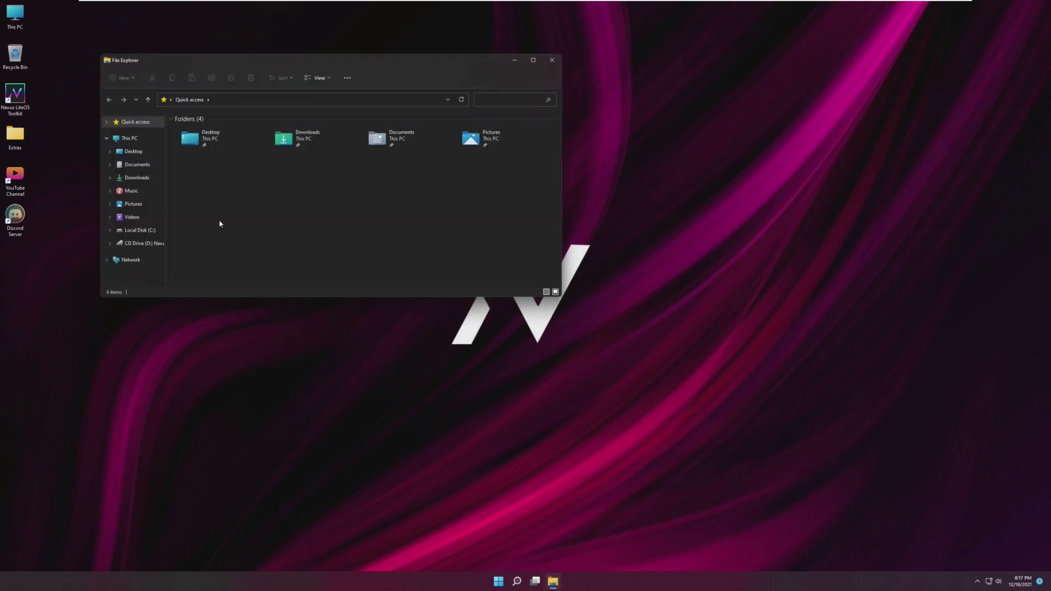
pyautogui.click(136, 138)
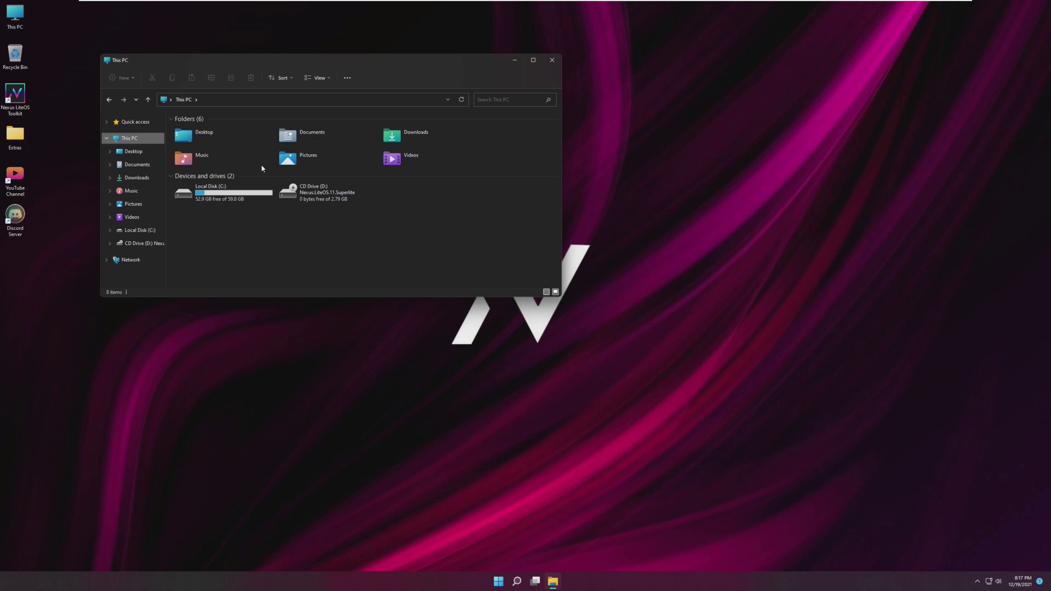
pyautogui.click(552, 59)
pyautogui.press('super')
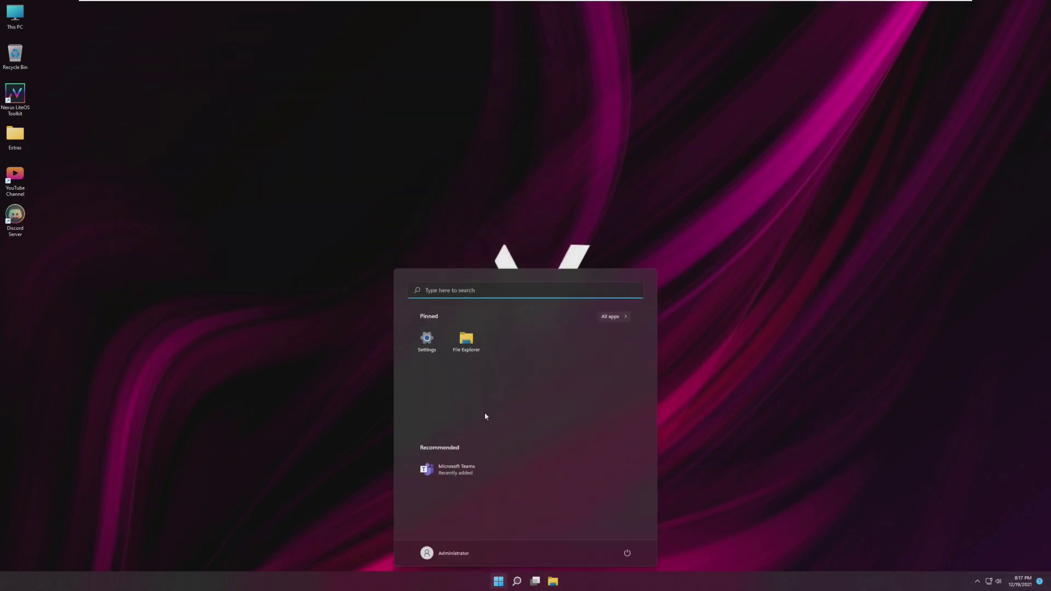
pyautogui.write('edeg')
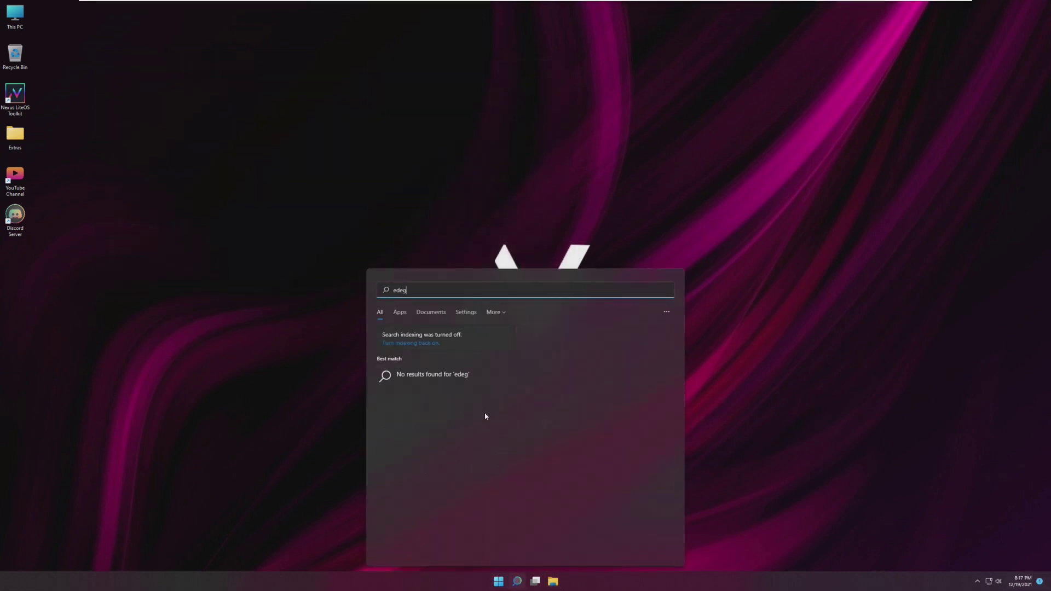
# Correct the Start search to 'edge', then clear it and dismiss the search panel
pyautogui.press('BackSpace')
pyautogui.press('BackSpace')
pyautogui.write('ge')
pyautogui.hotkey('ctrl', 'a')
pyautogui.press('BackSpace')
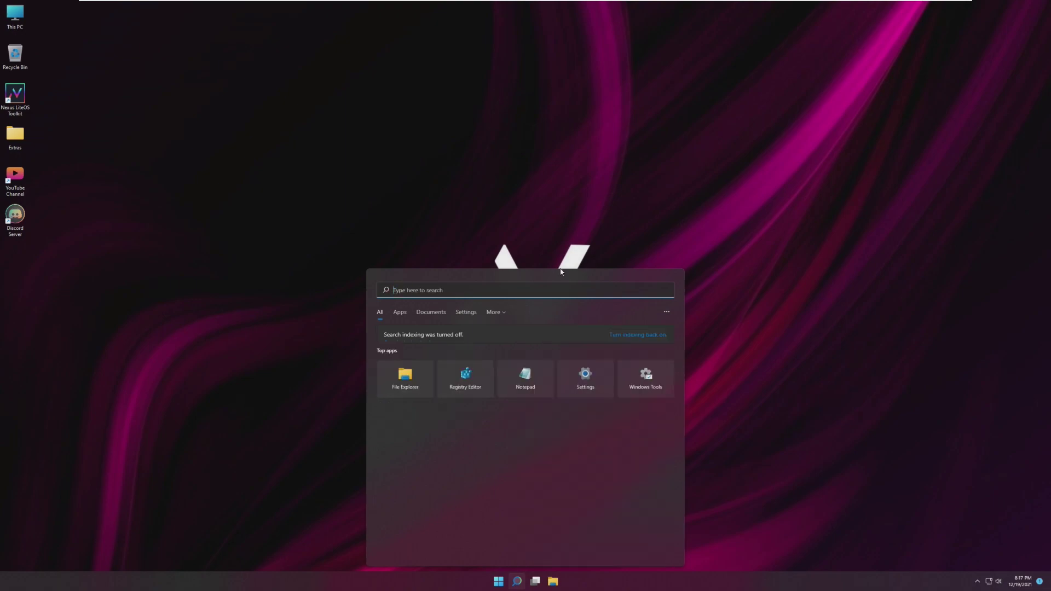
pyautogui.press('Escape')
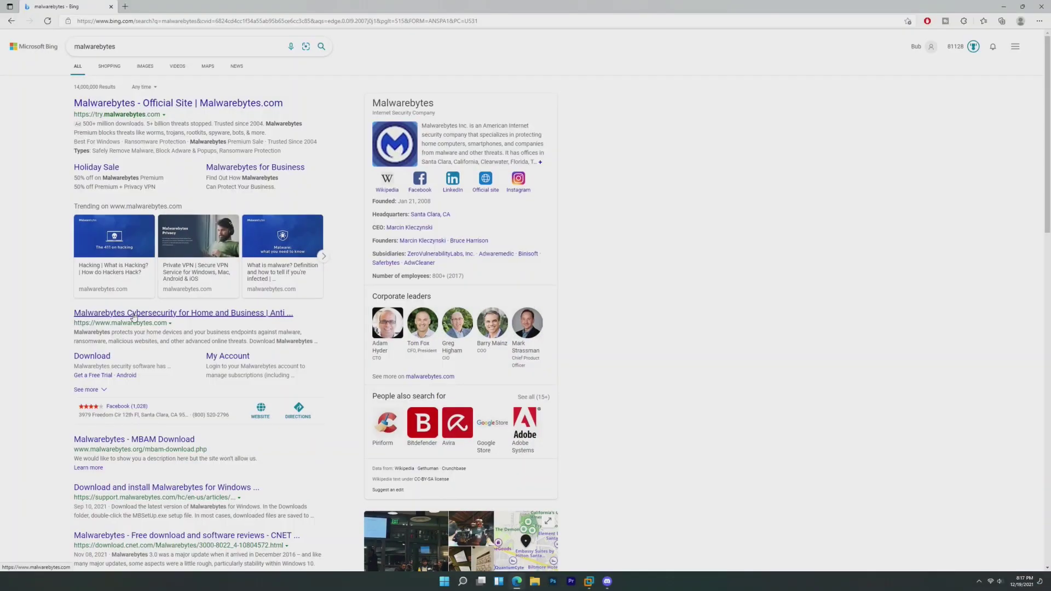
# Open the official Malwarebytes site, start the free download and save the installer as MBSetup
pyautogui.click(132, 313)
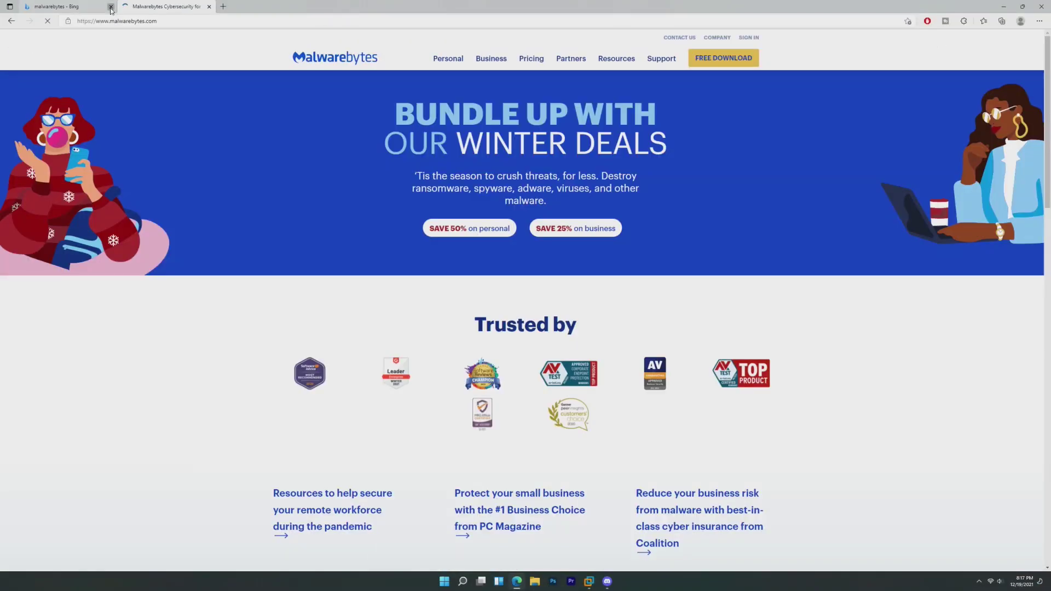
pyautogui.click(111, 7)
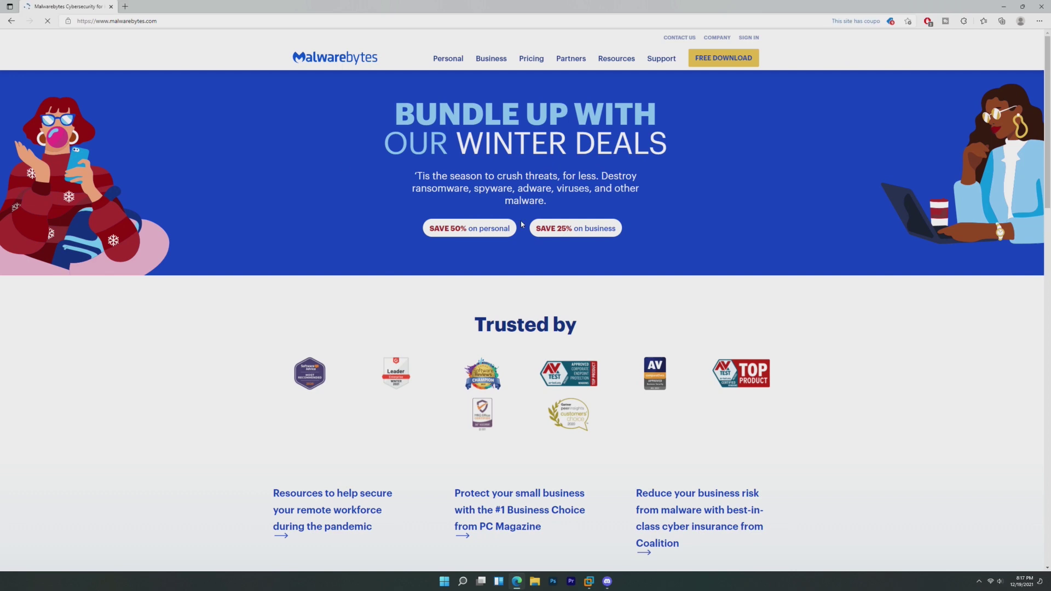
pyautogui.click(743, 61)
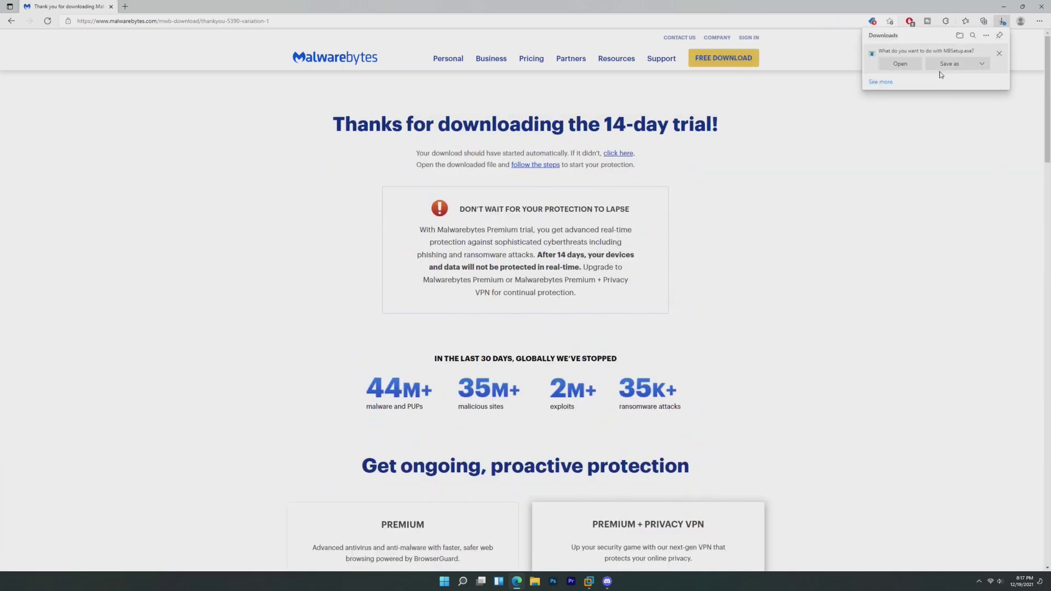
pyautogui.click(949, 64)
pyautogui.click(412, 284)
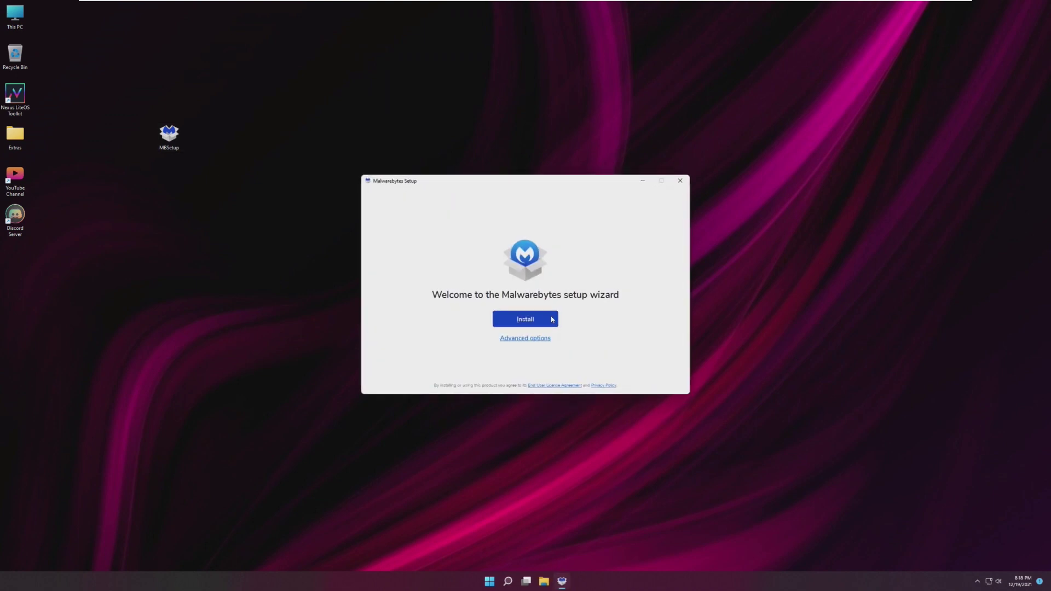
# Launch MBSetup and begin installing Malwarebytes for 'Me or my family'
pyautogui.click(553, 322)
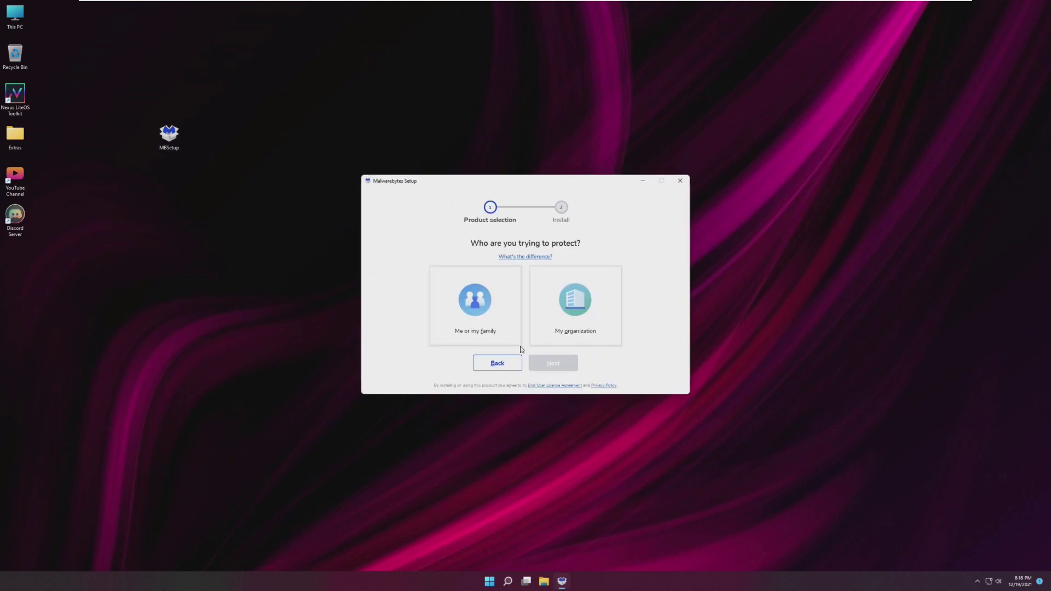
pyautogui.click(485, 322)
pyautogui.click(561, 364)
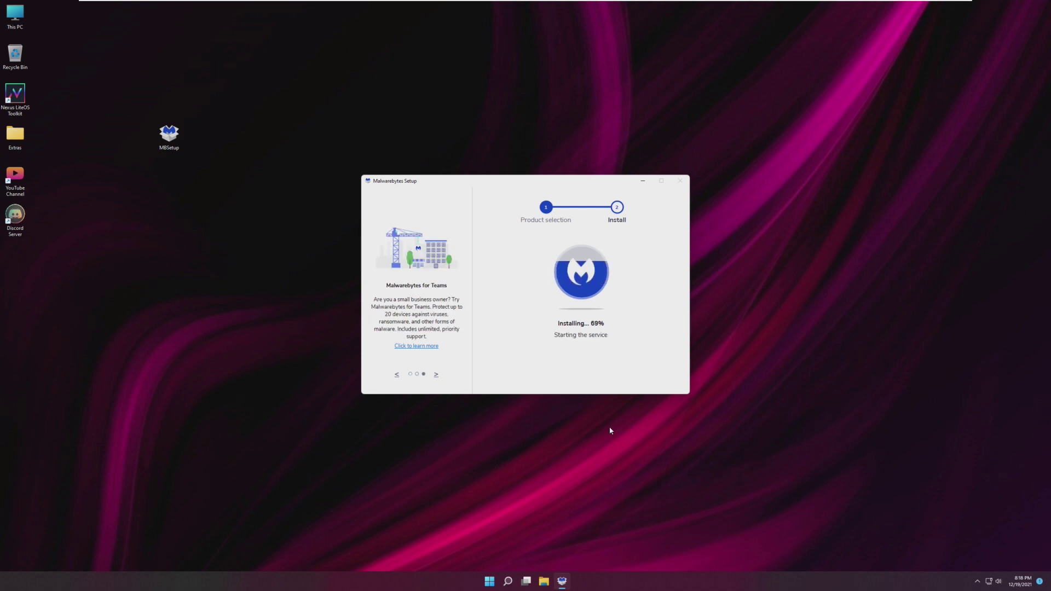
pyautogui.press('super')
# Resume the paused updates from Settings > Windows Update, then shrink and close Settings
pyautogui.click(435, 355)
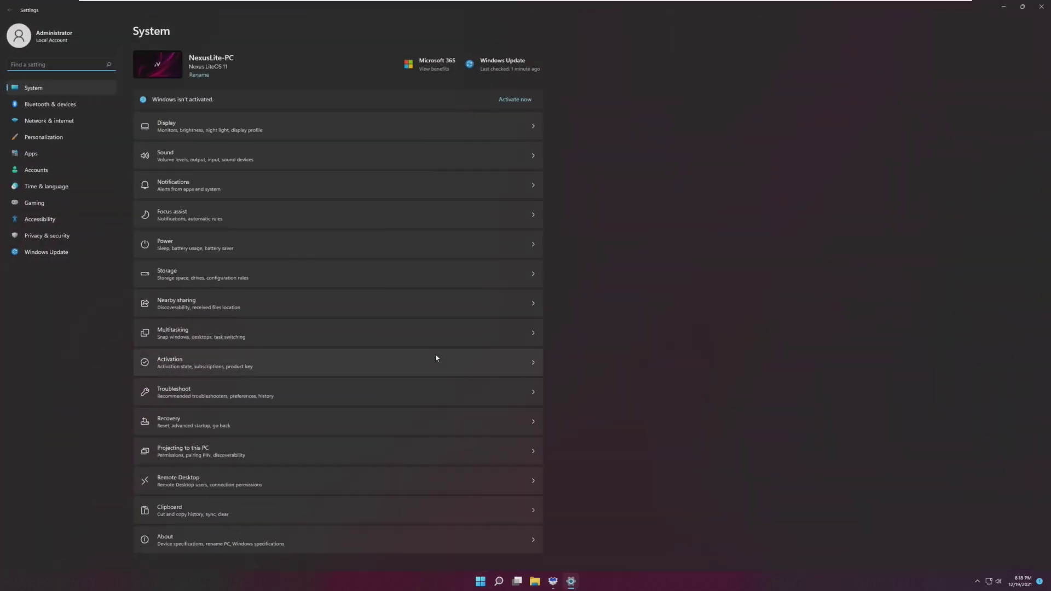
pyautogui.click(36, 253)
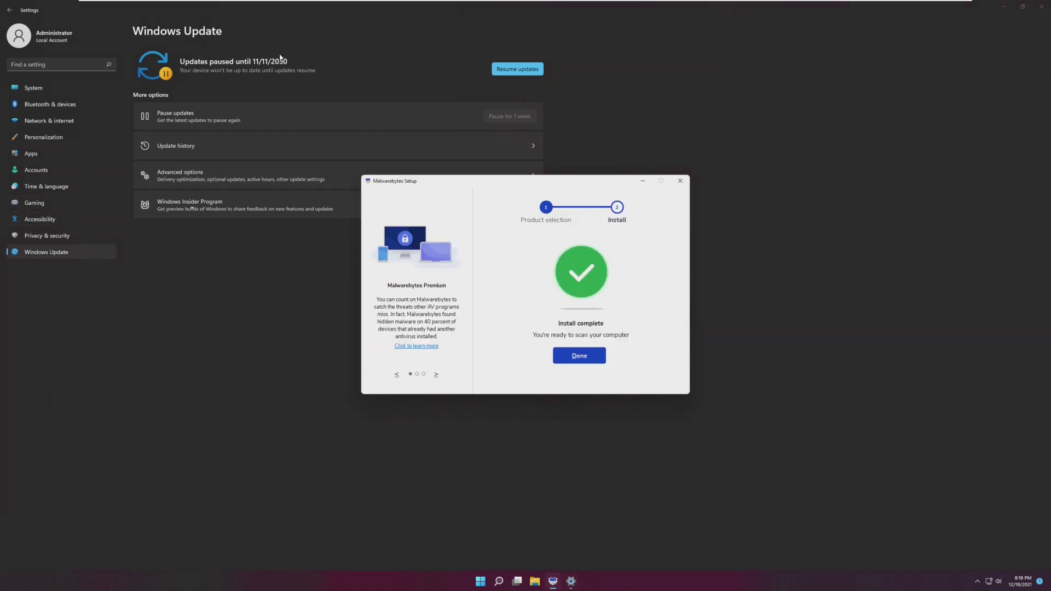
pyautogui.click(306, 63)
pyautogui.click(517, 69)
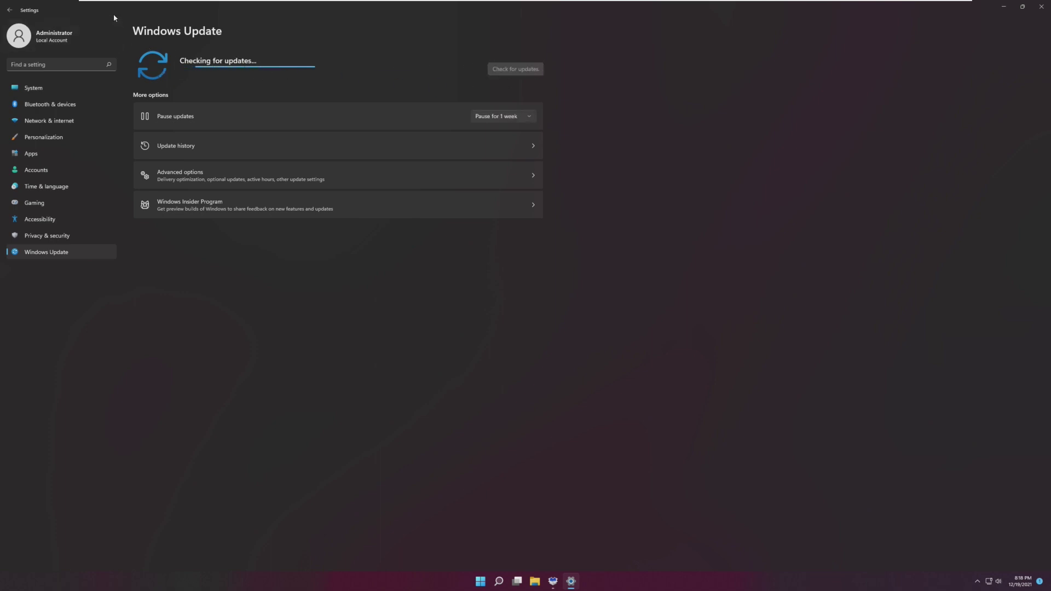
pyautogui.moveTo(119, 10); pyautogui.dragTo(125, 95)
pyautogui.click(337, 86)
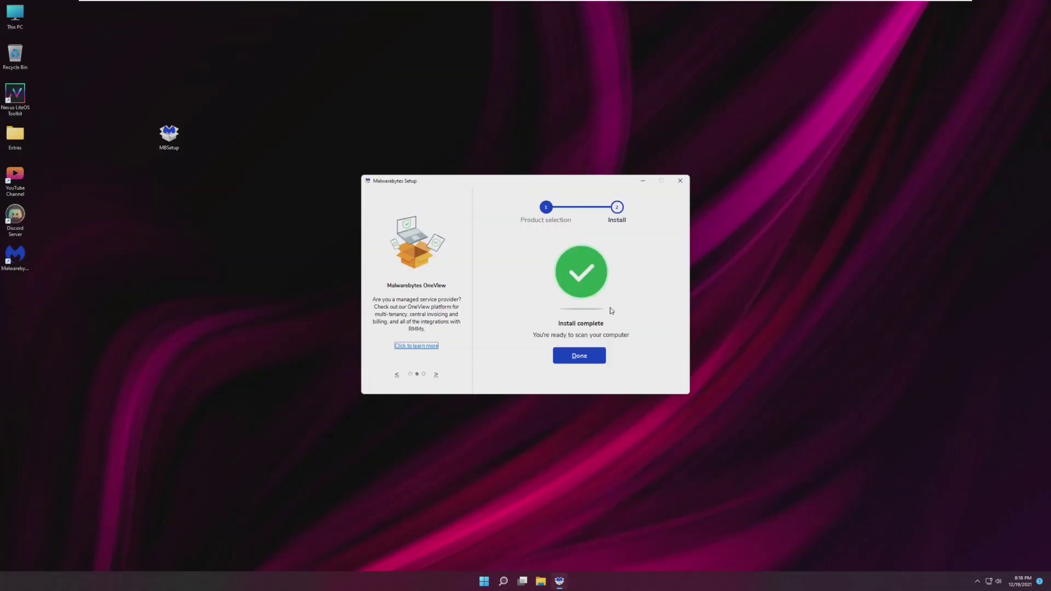
# Finish Malwarebytes setup, skip buying Premium, and start the free 14-day trial
pyautogui.click(588, 359)
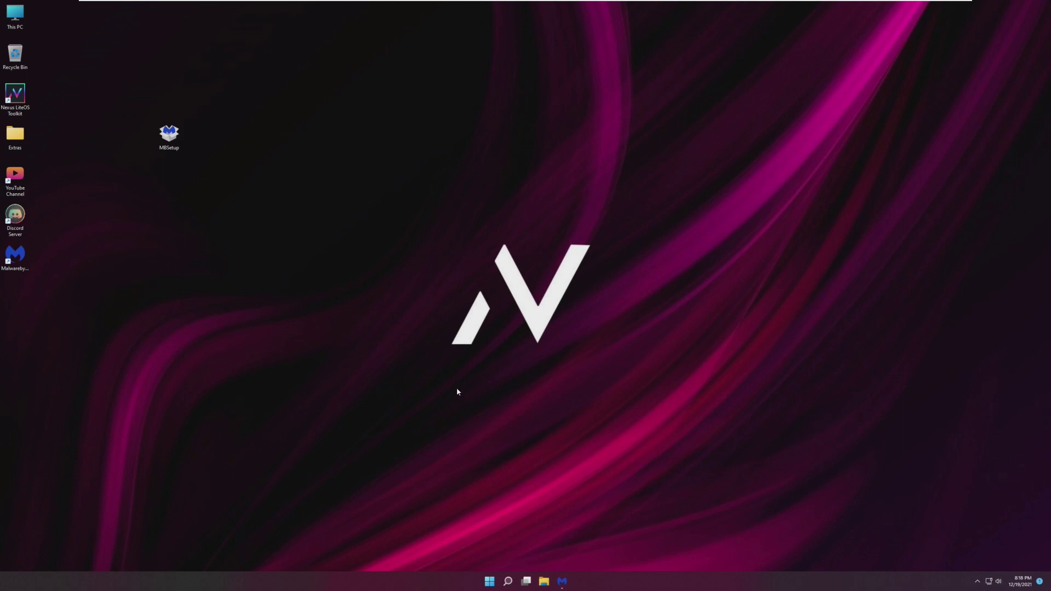
pyautogui.click(516, 342)
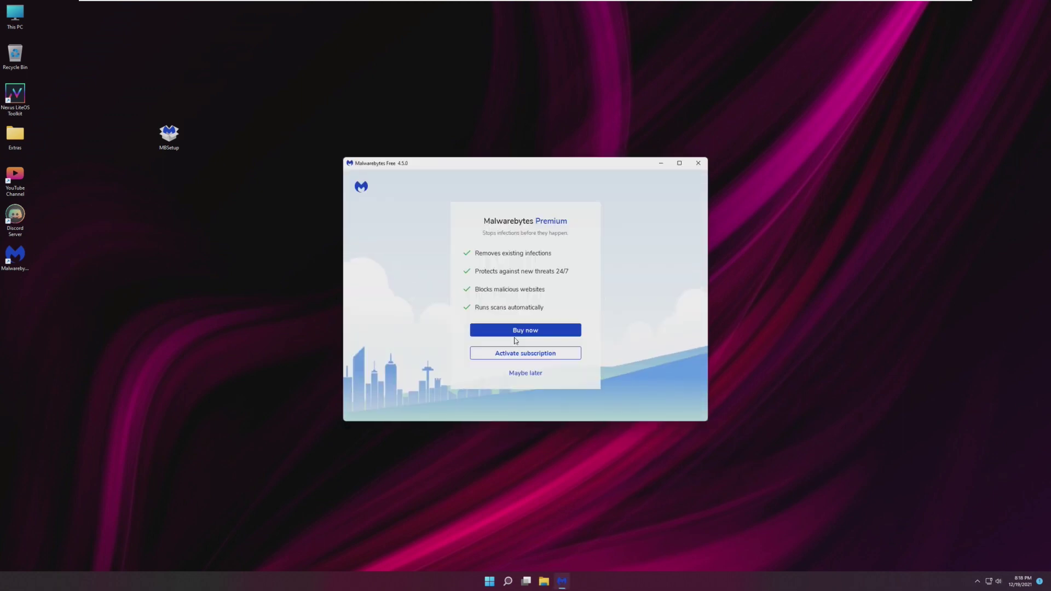
pyautogui.click(518, 371)
pyautogui.click(520, 381)
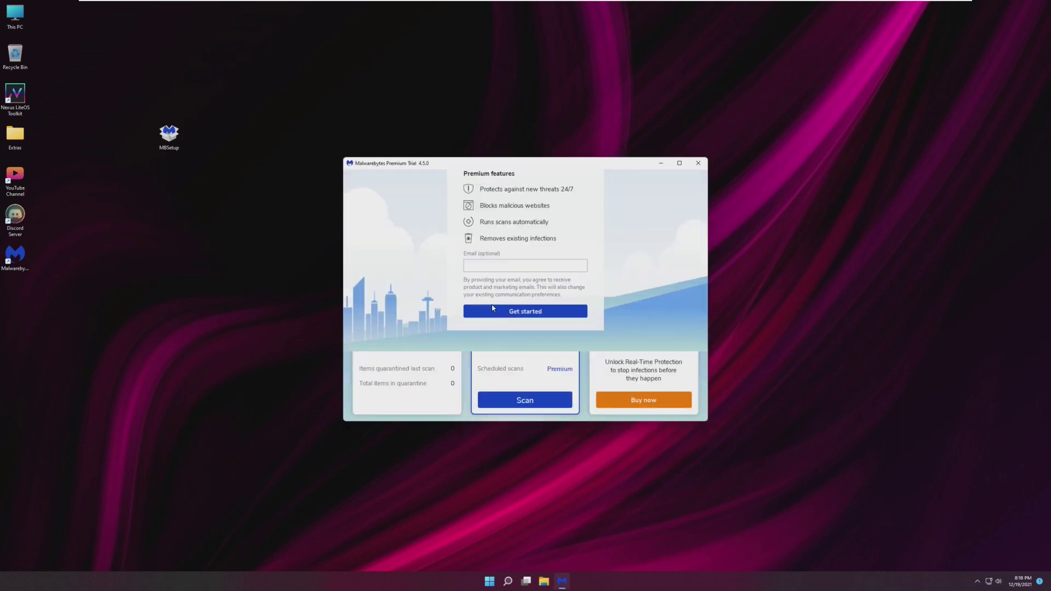
# Run a Custom Scan from Advanced scanners and review the one detected item, then close it
pyautogui.click(536, 337)
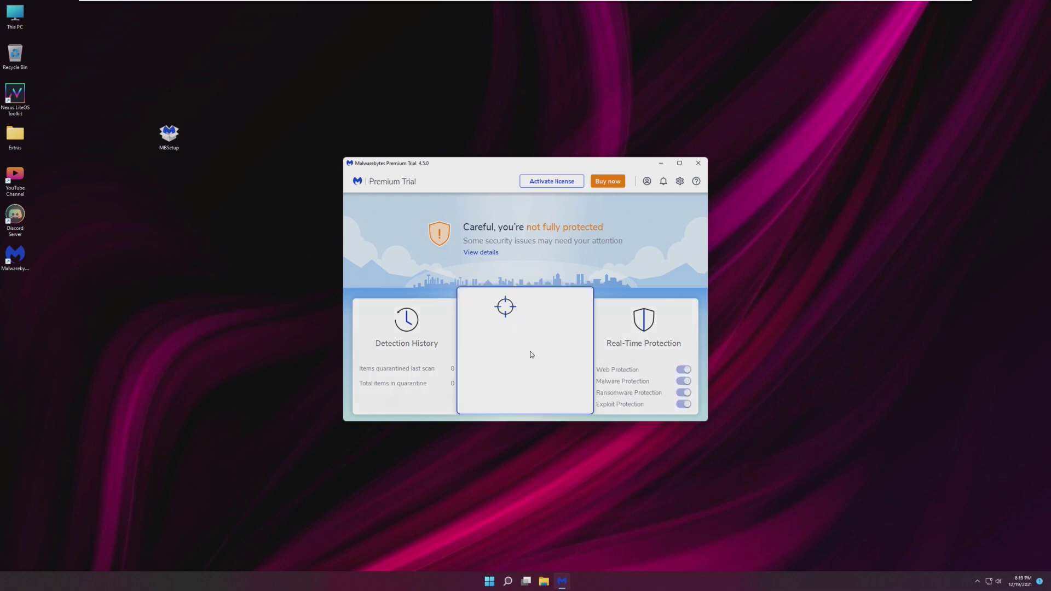
pyautogui.click(470, 392)
pyautogui.click(476, 392)
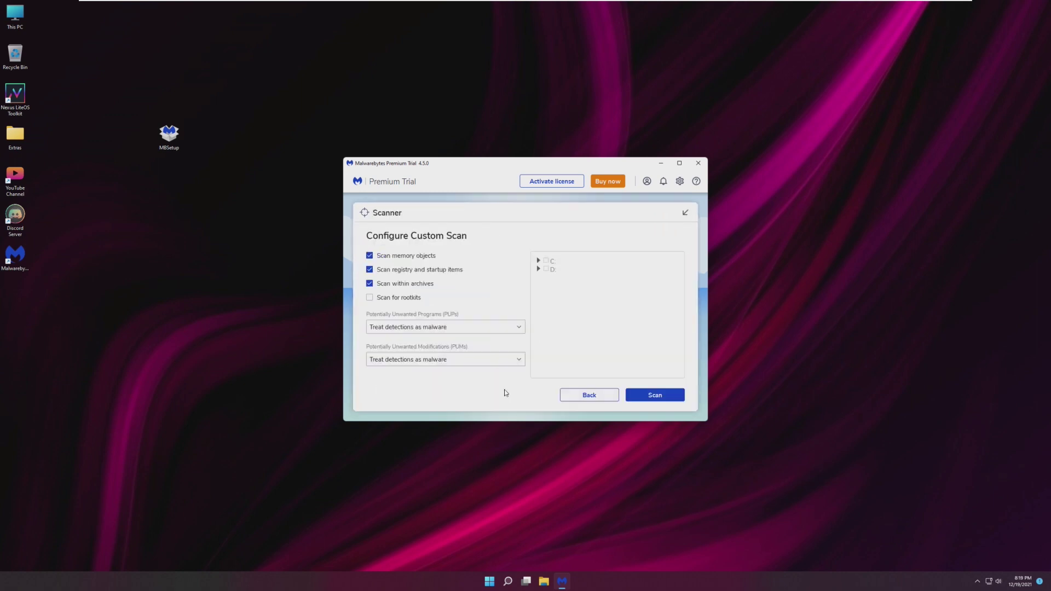
pyautogui.click(639, 392)
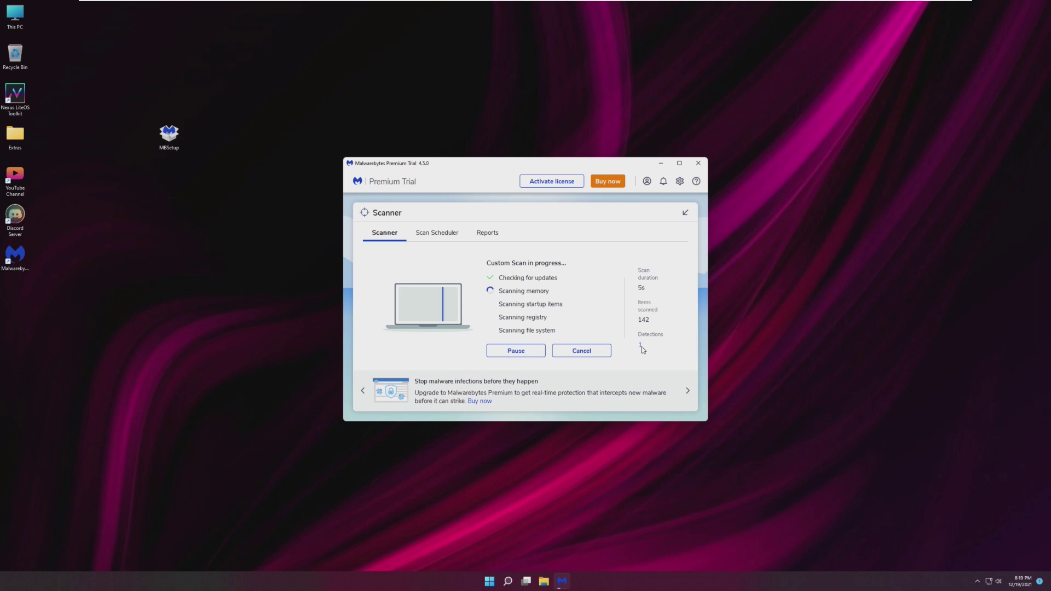
pyautogui.click(641, 346)
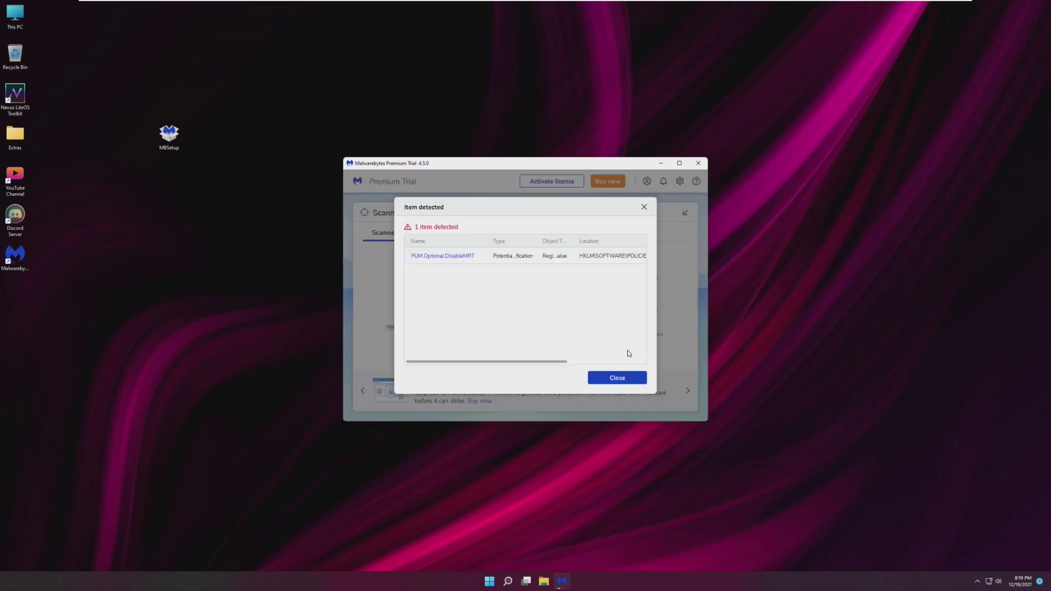
pyautogui.click(643, 209)
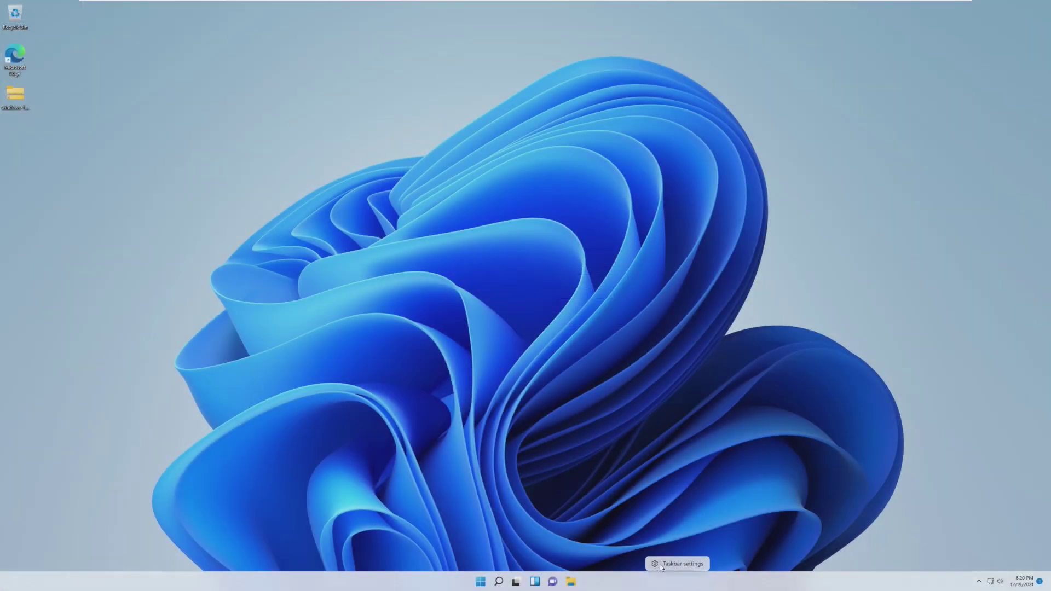
# Unlock the Windows 11 VM, close its Settings window, and drag the debloat zip onto the desktop
pyautogui.press('super+i')
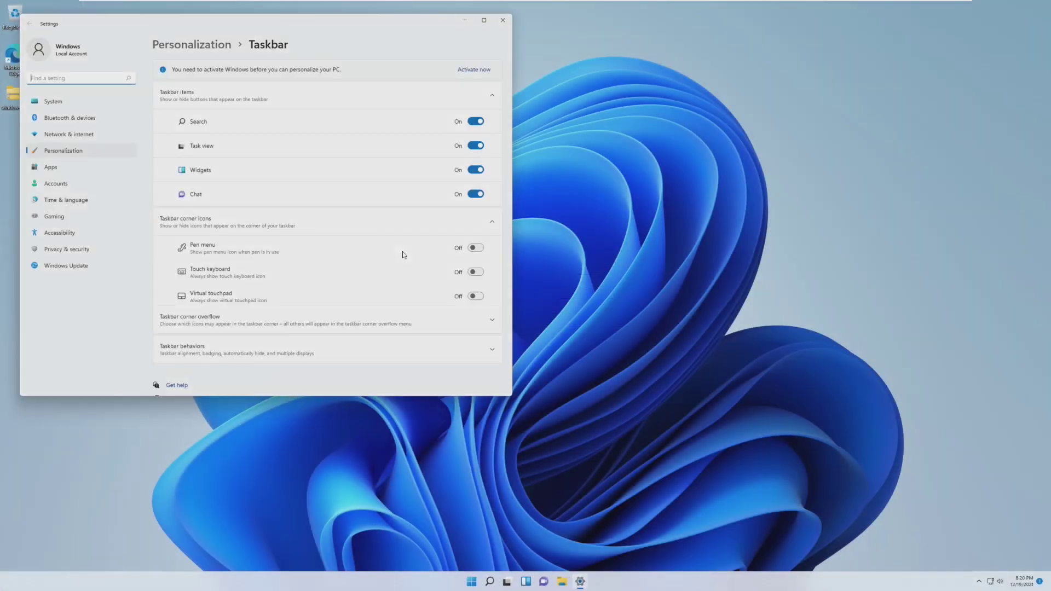
pyautogui.click(496, 26)
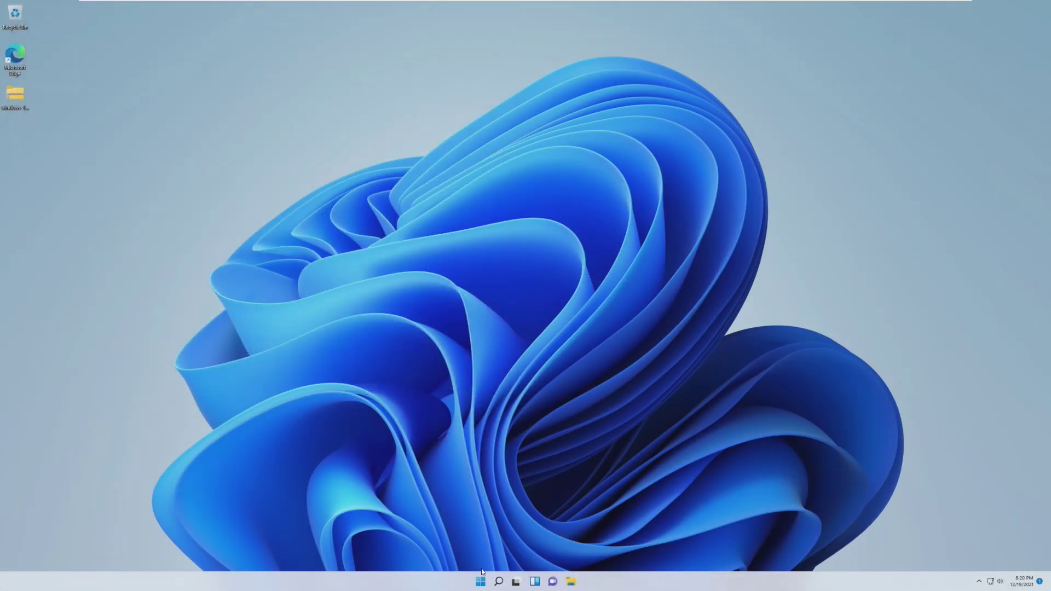
pyautogui.click(482, 581)
pyautogui.scroll(-1, 621, 371)
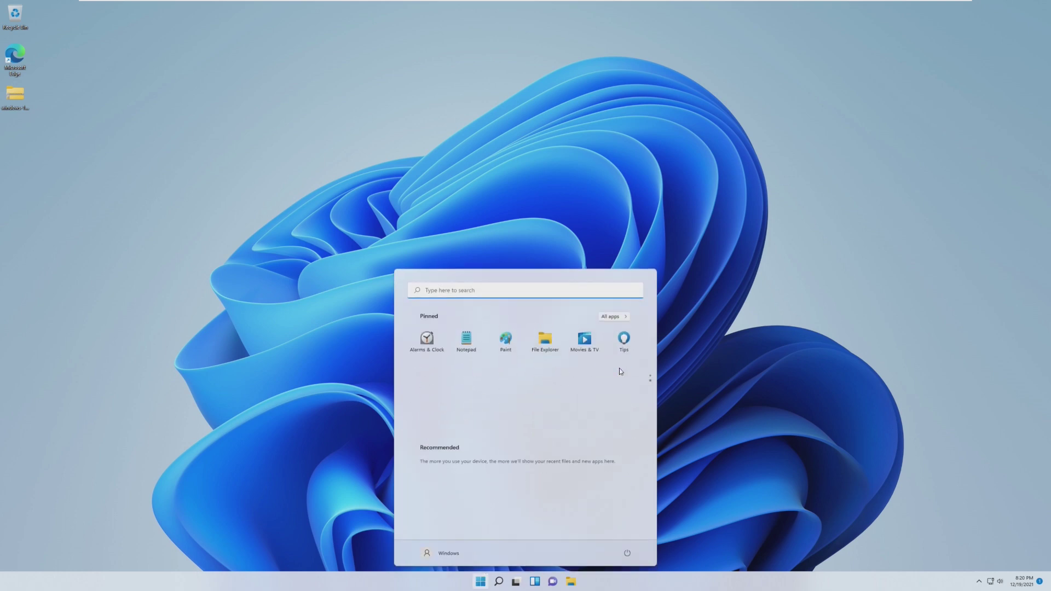
pyautogui.scroll(1, 621, 372)
pyautogui.press('Escape')
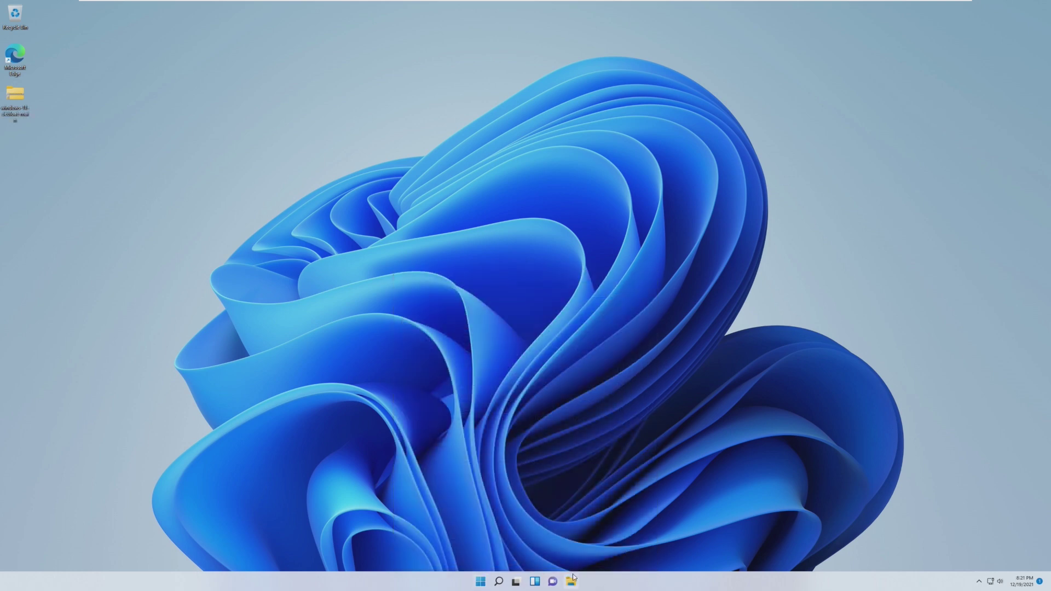
pyautogui.moveTo(15, 94); pyautogui.dragTo(107, 134)
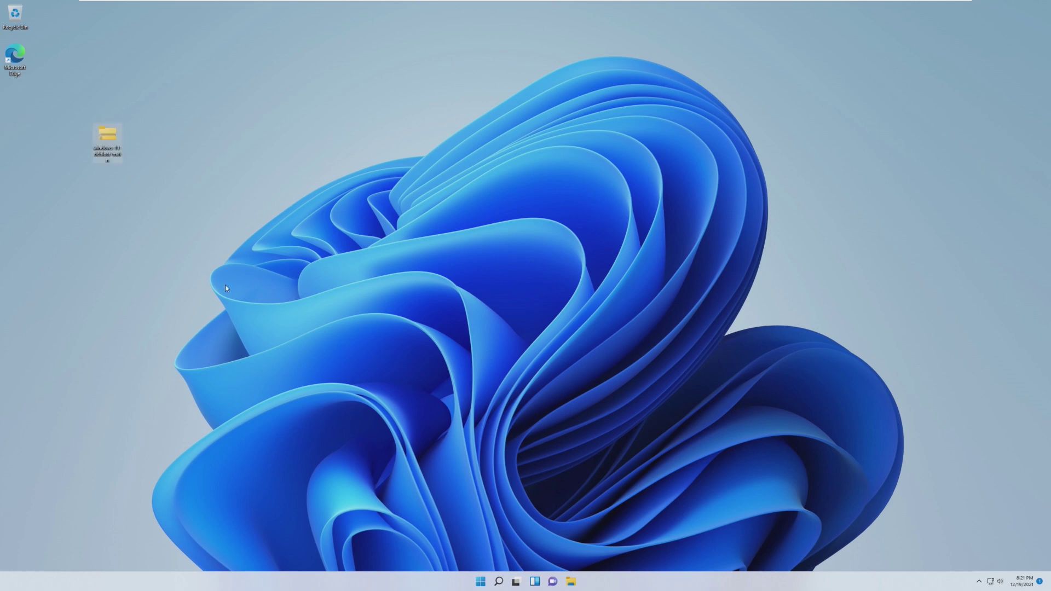
pyautogui.rightClick(98, 138)
# Extract windows-11-debloat-main to the suggested folder and open disablewindowsdefender in Notepad
pyautogui.click(123, 144)
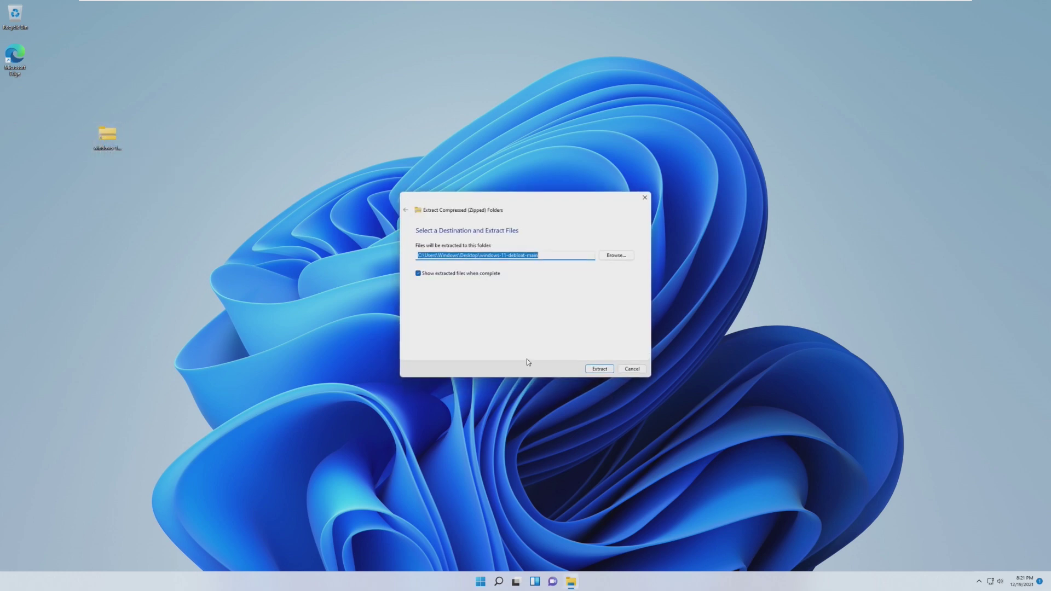
pyautogui.click(597, 370)
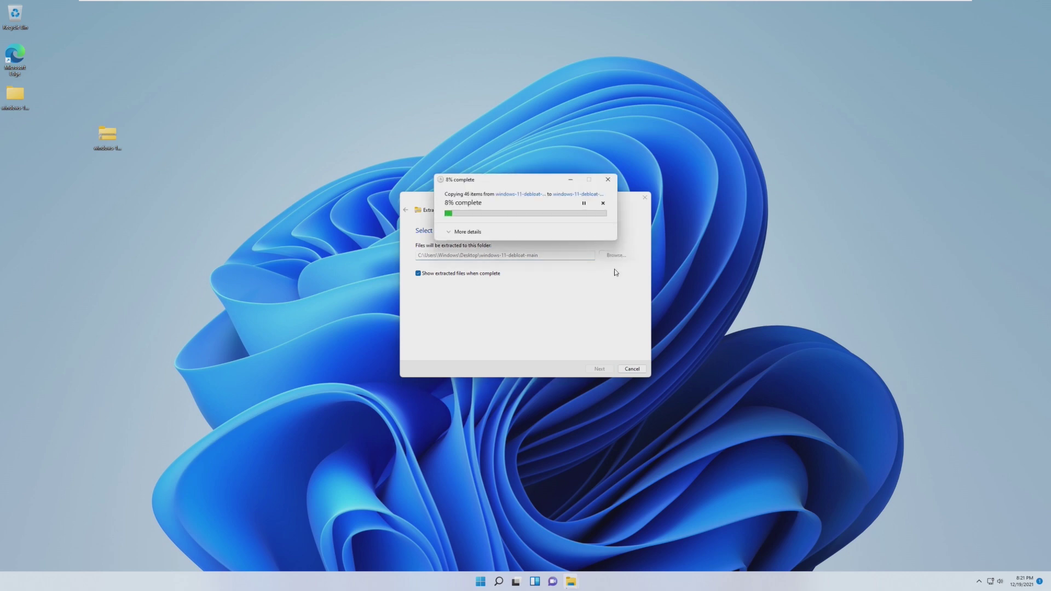
pyautogui.click(464, 232)
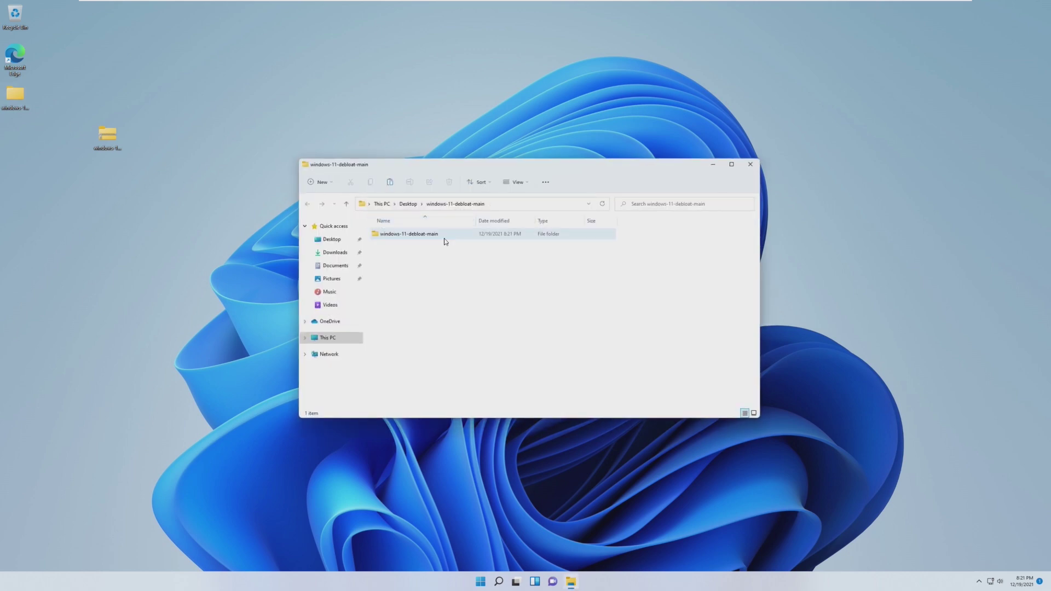
pyautogui.doubleClick(443, 236)
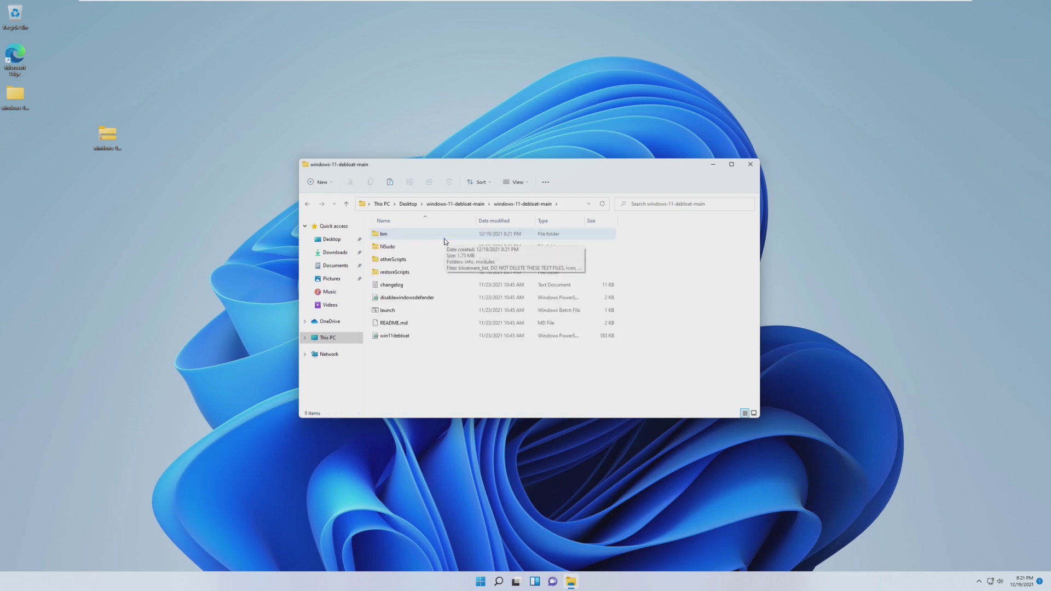
pyautogui.doubleClick(428, 297)
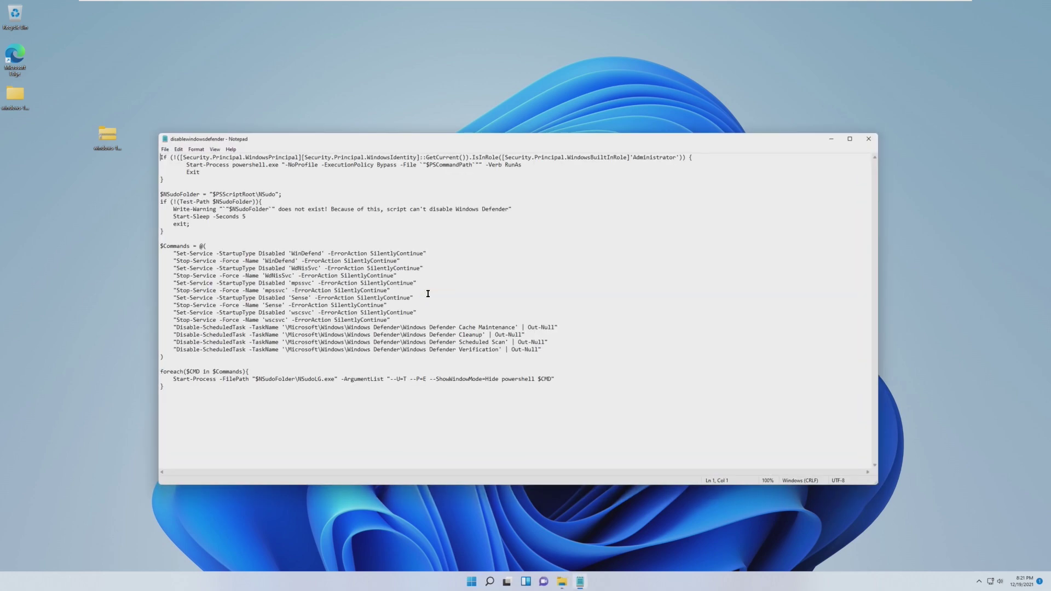
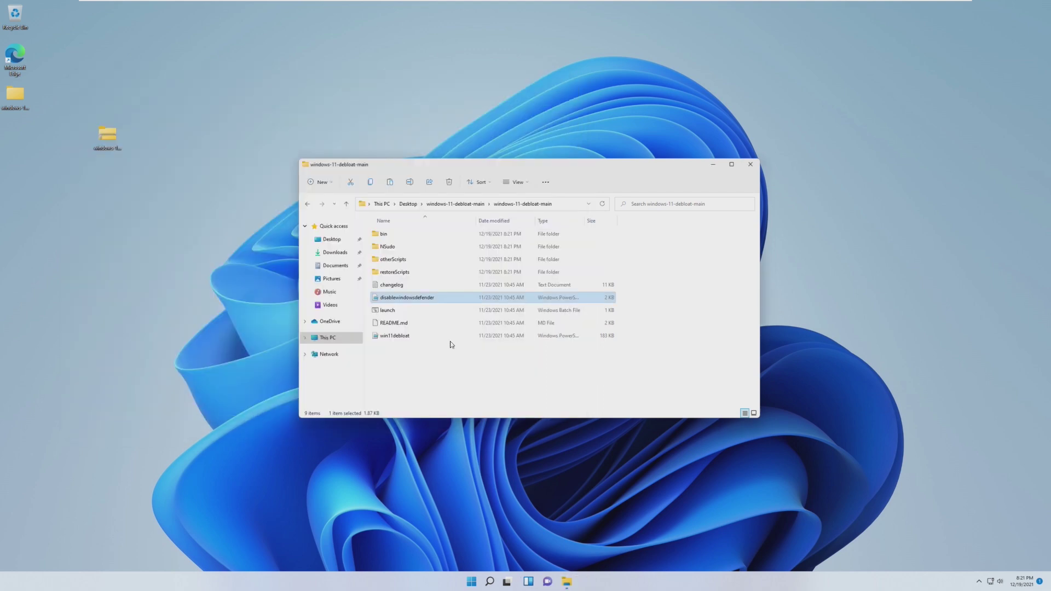
# Run the win11debloat script with PowerShell and allow it admin rights
pyautogui.click(450, 340)
pyautogui.rightClick(451, 344)
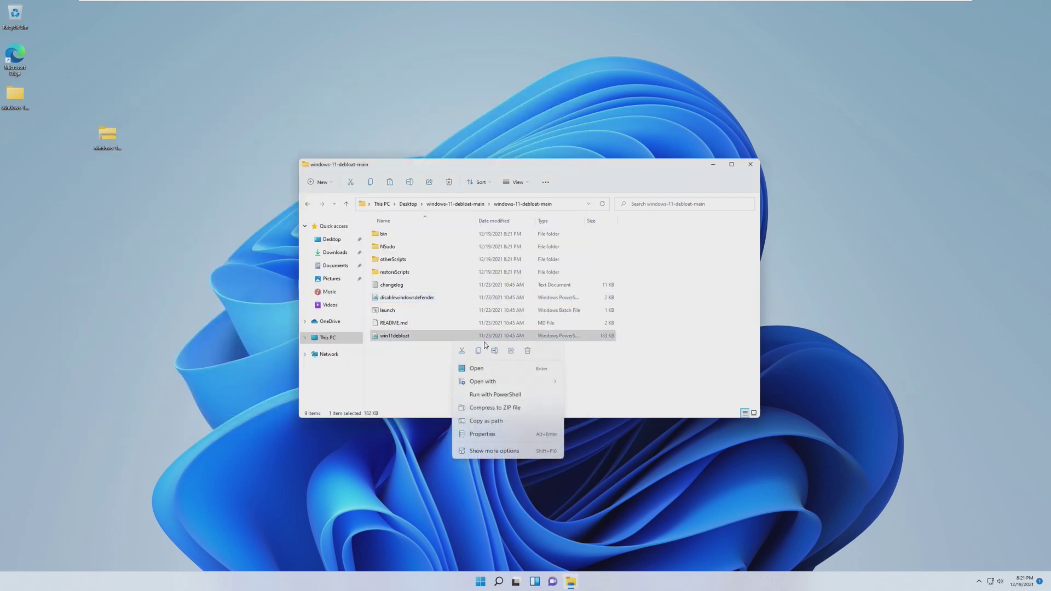
pyautogui.click(480, 395)
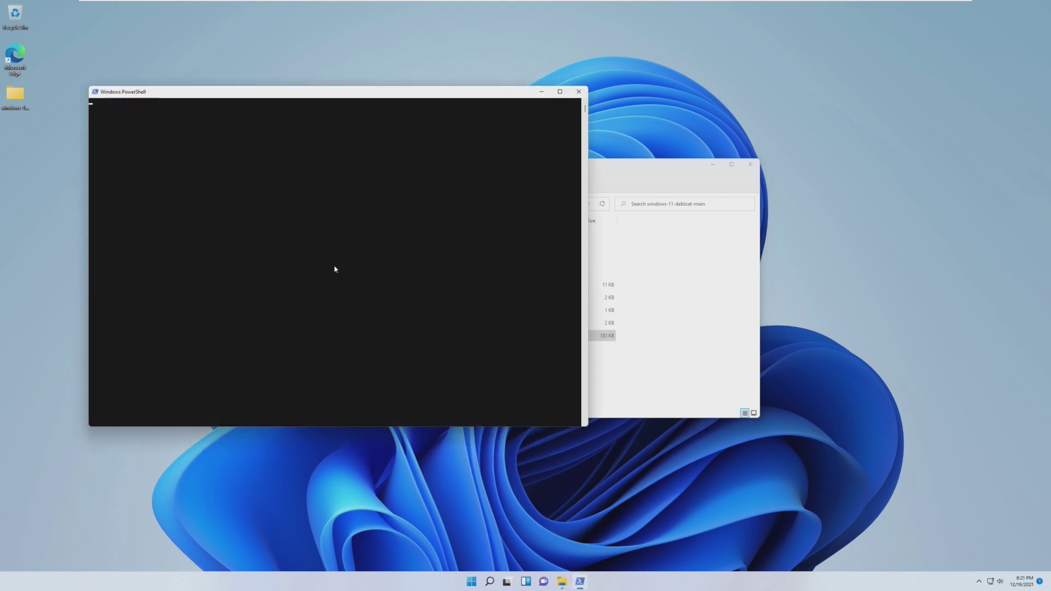
pyautogui.click(481, 353)
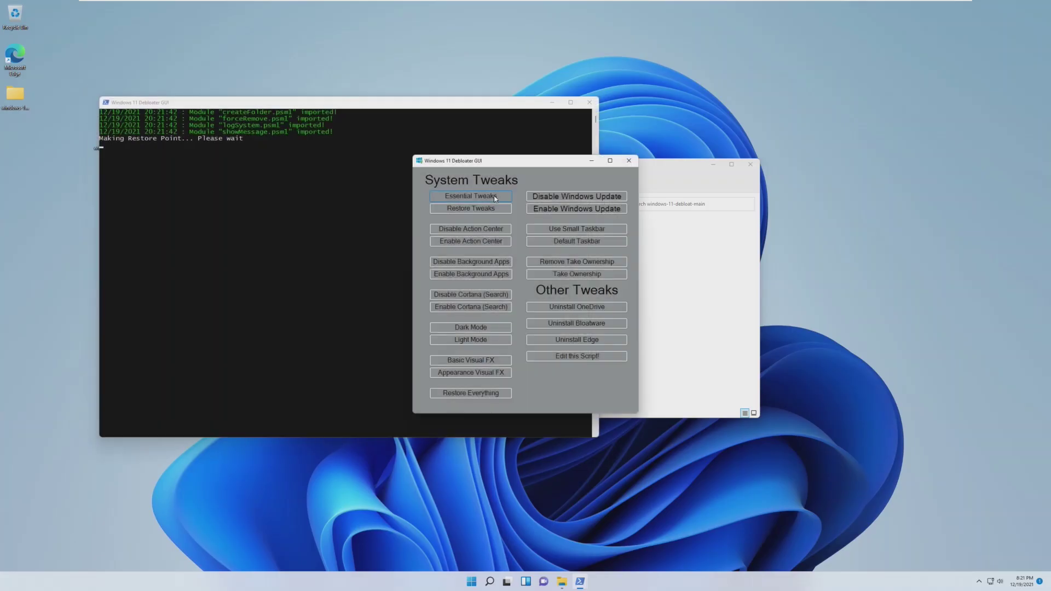
# Disable Action Center and Cortana, apply Basic Visual FX, and switch to dark mode
pyautogui.click(494, 197)
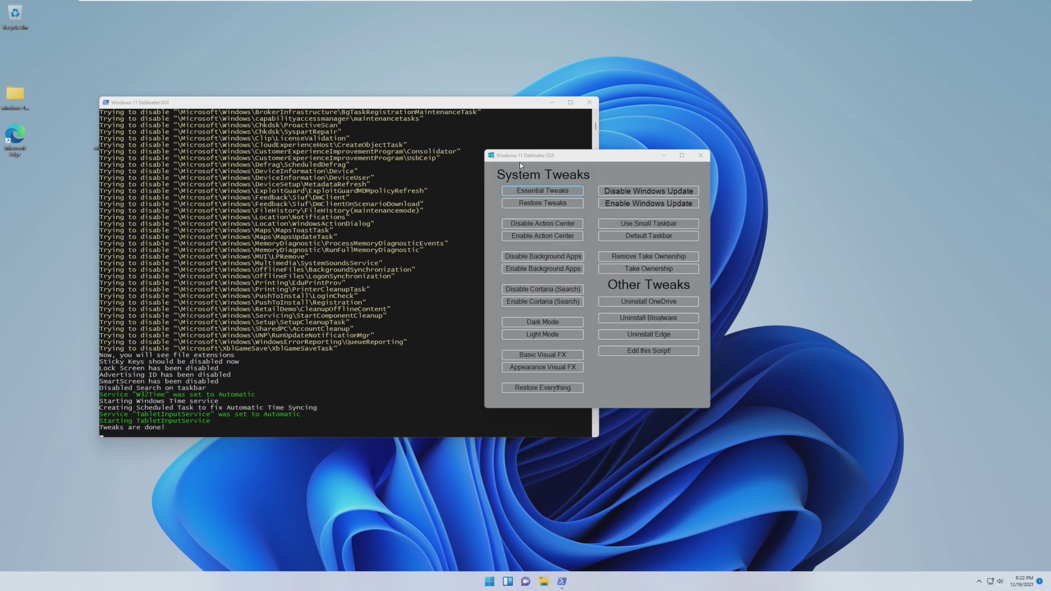
pyautogui.click(557, 223)
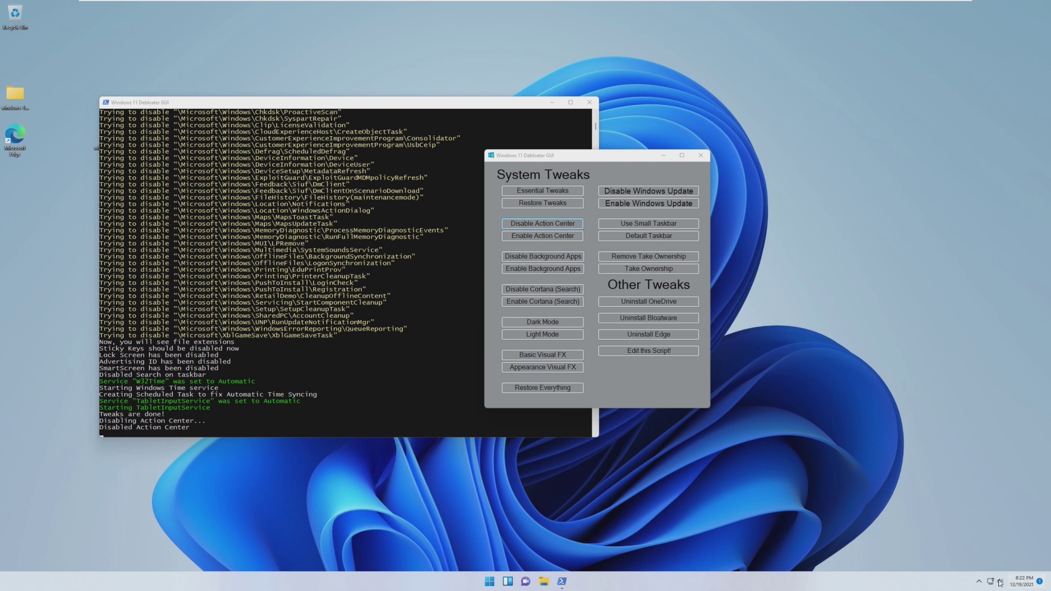
pyautogui.click(562, 289)
pyautogui.click(553, 354)
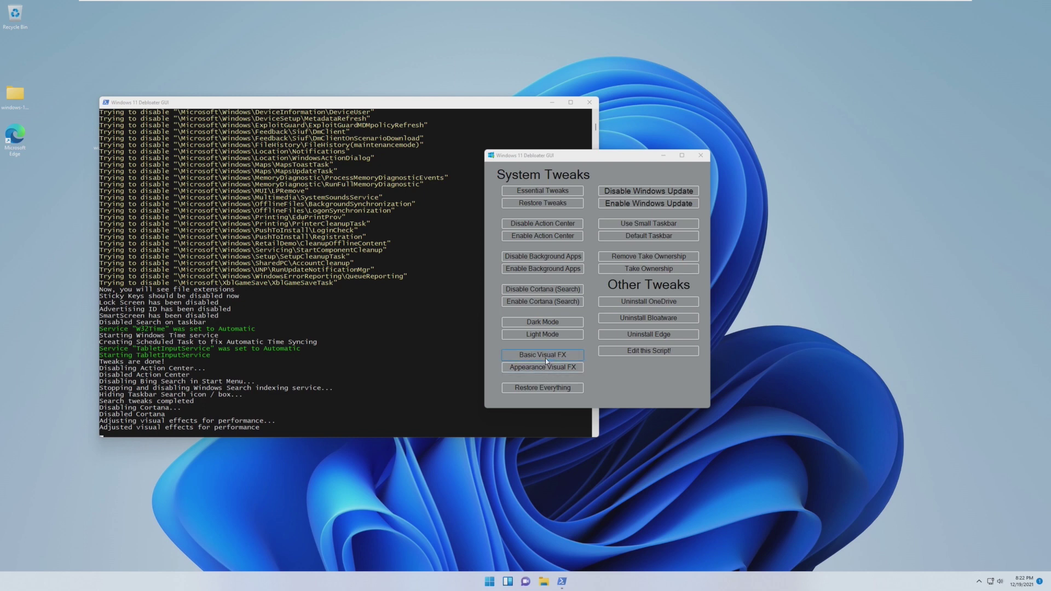
pyautogui.click(562, 323)
# Disable Windows Update and try the small taskbar before restoring default size
pyautogui.click(632, 192)
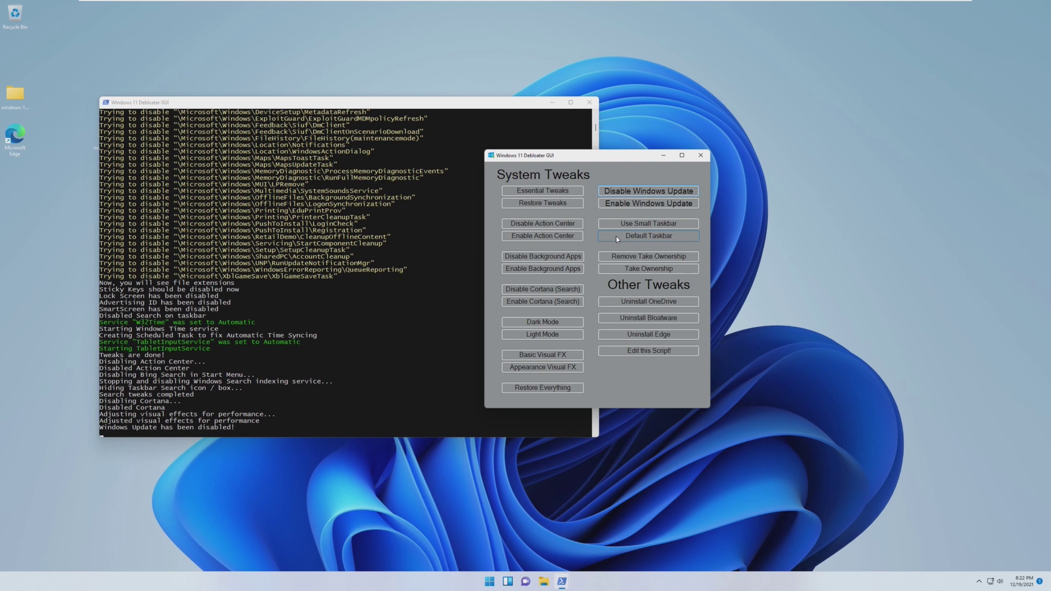
pyautogui.click(635, 225)
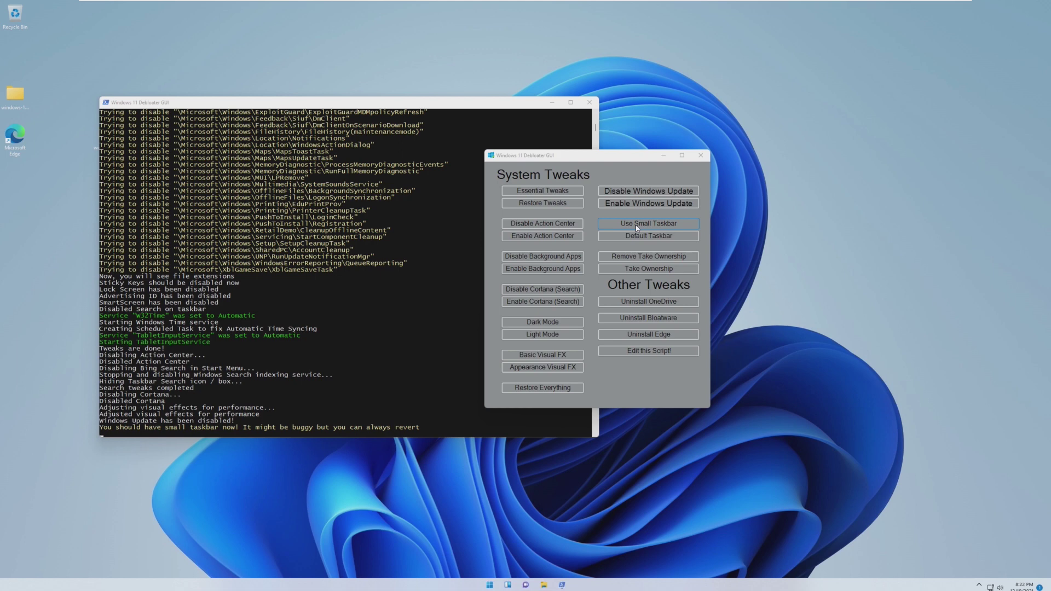
pyautogui.click(491, 585)
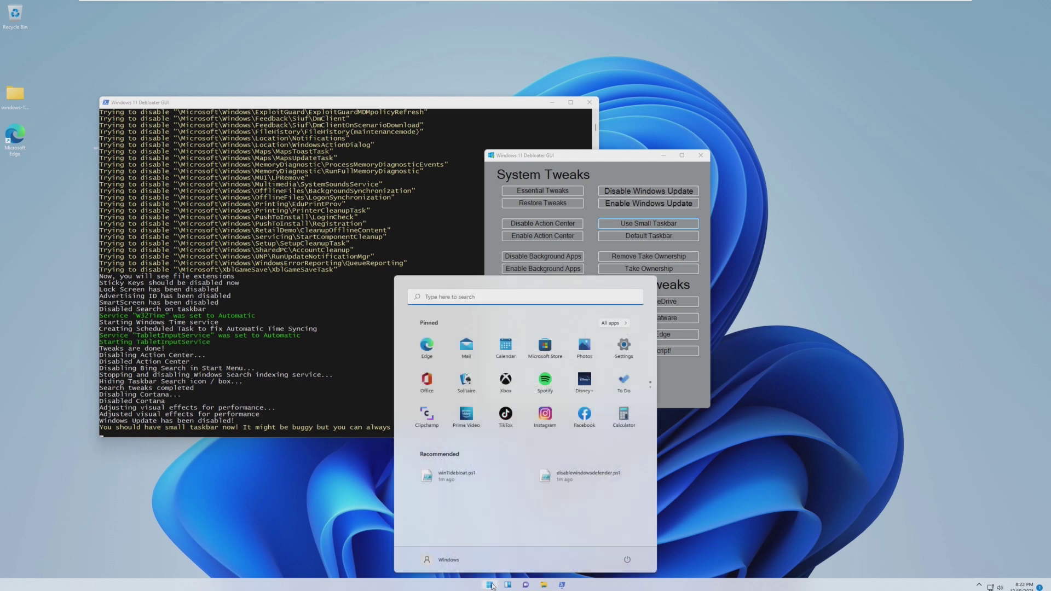
pyautogui.click(491, 586)
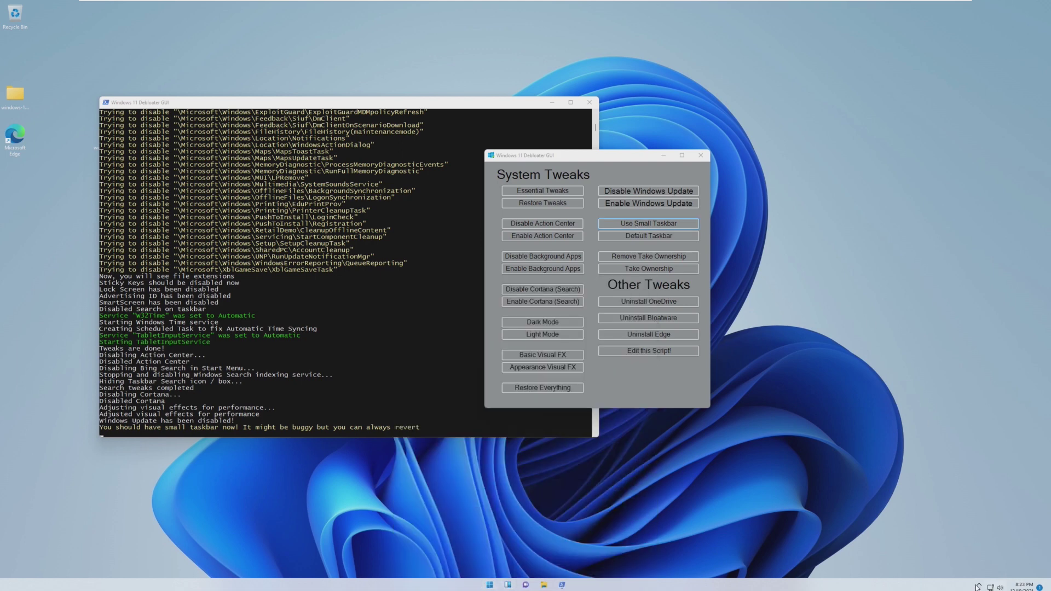
pyautogui.click(662, 235)
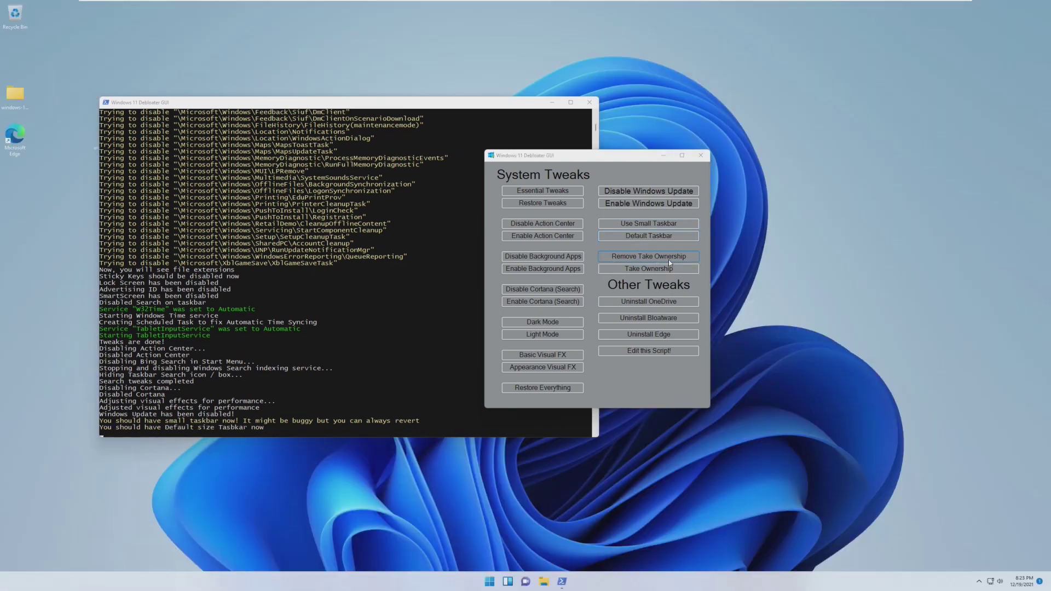
# Add Take Ownership to the context menu, check it on the desktop, and uninstall OneDrive
pyautogui.click(669, 264)
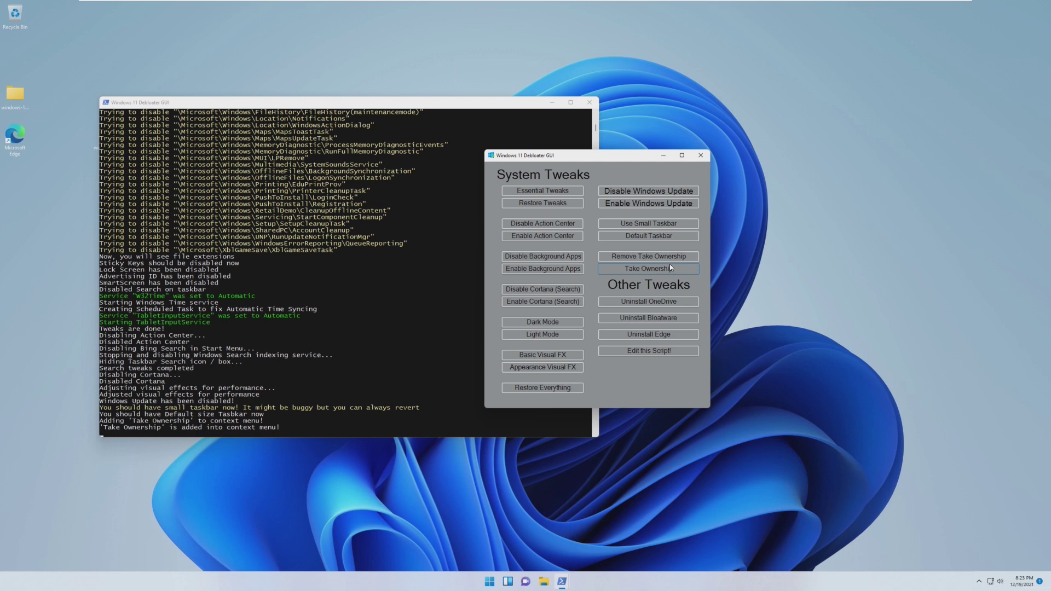
pyautogui.click(757, 257)
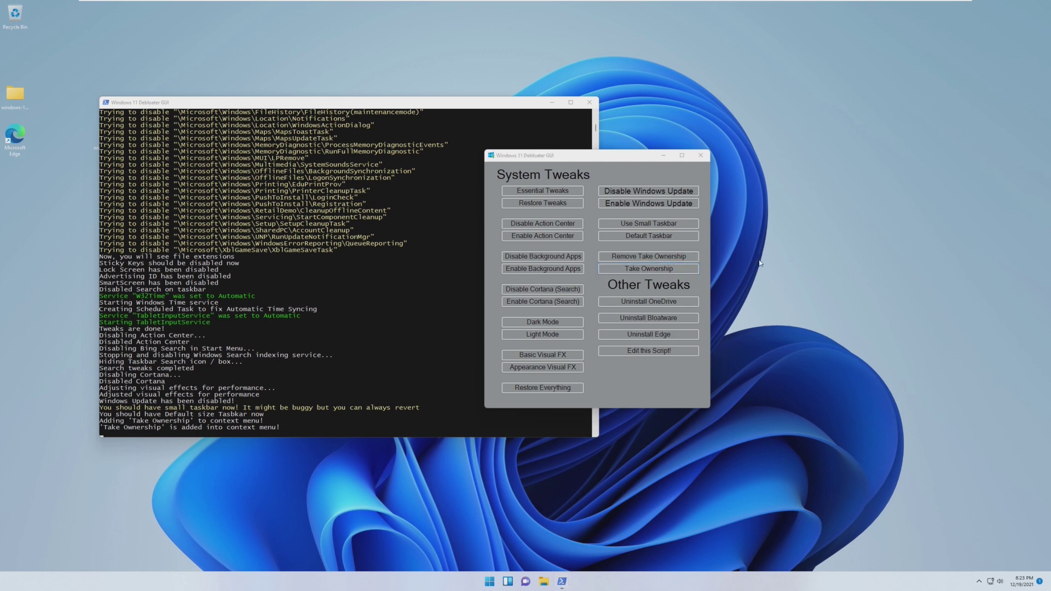
pyautogui.rightClick(757, 255)
pyautogui.click(688, 298)
pyautogui.click(685, 300)
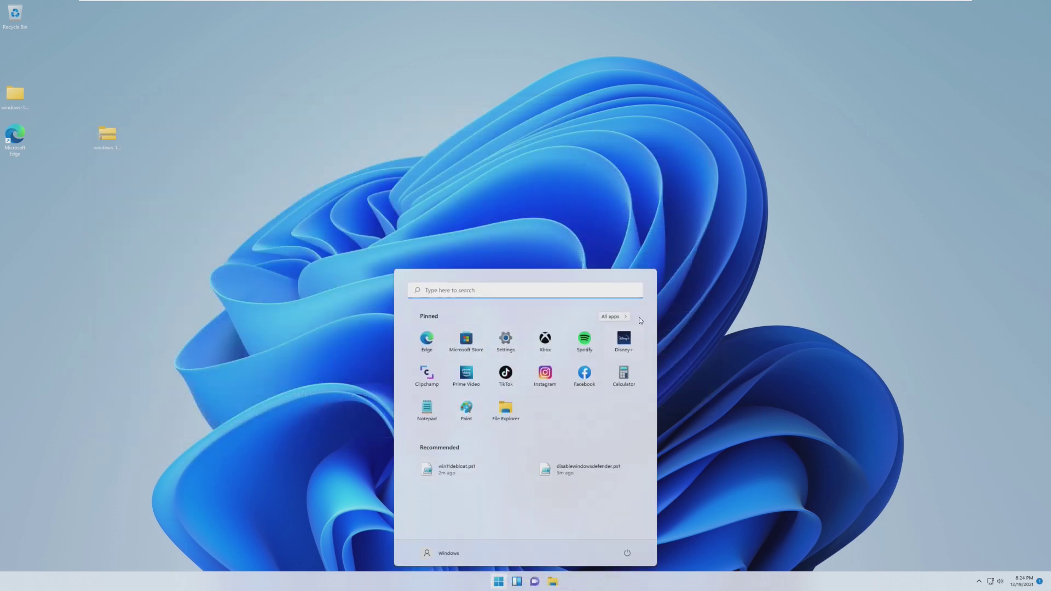
# Browse the Start menu's All apps list and try launching Microsoft Edge, dismissing its error
pyautogui.click(615, 316)
pyautogui.scroll(-3, 613, 383)
pyautogui.scroll(2, 612, 377)
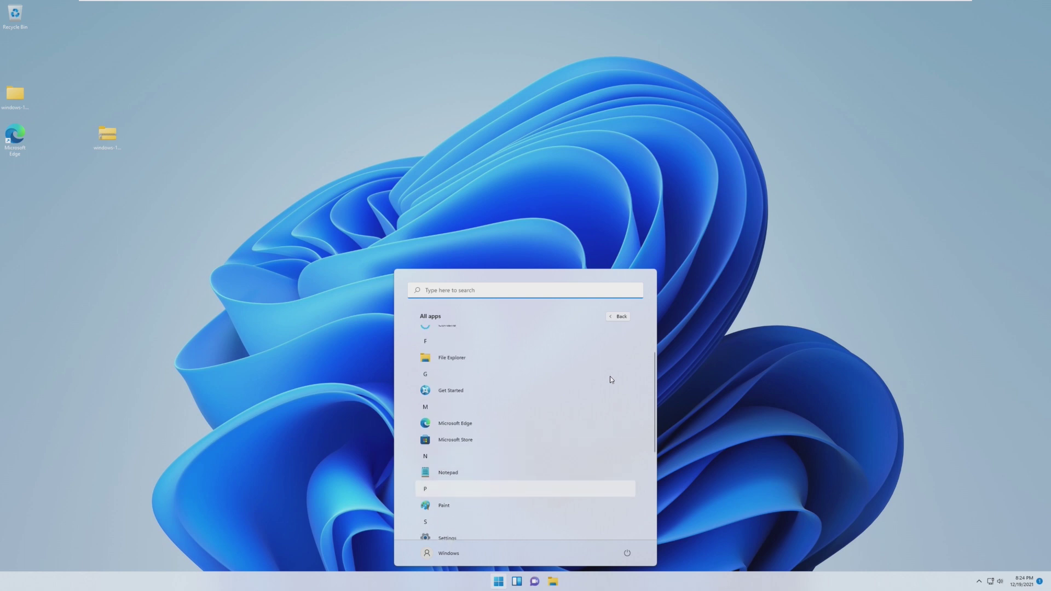
pyautogui.click(499, 434)
pyautogui.click(581, 322)
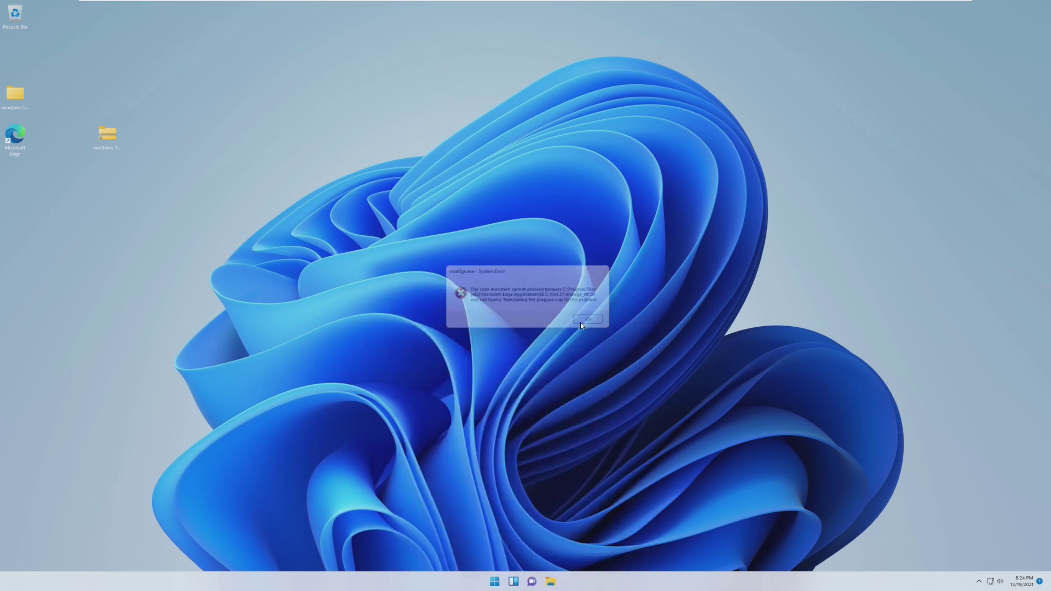
# Scroll through the All apps list again, then close the Start menu
pyautogui.click(496, 583)
pyautogui.click(603, 319)
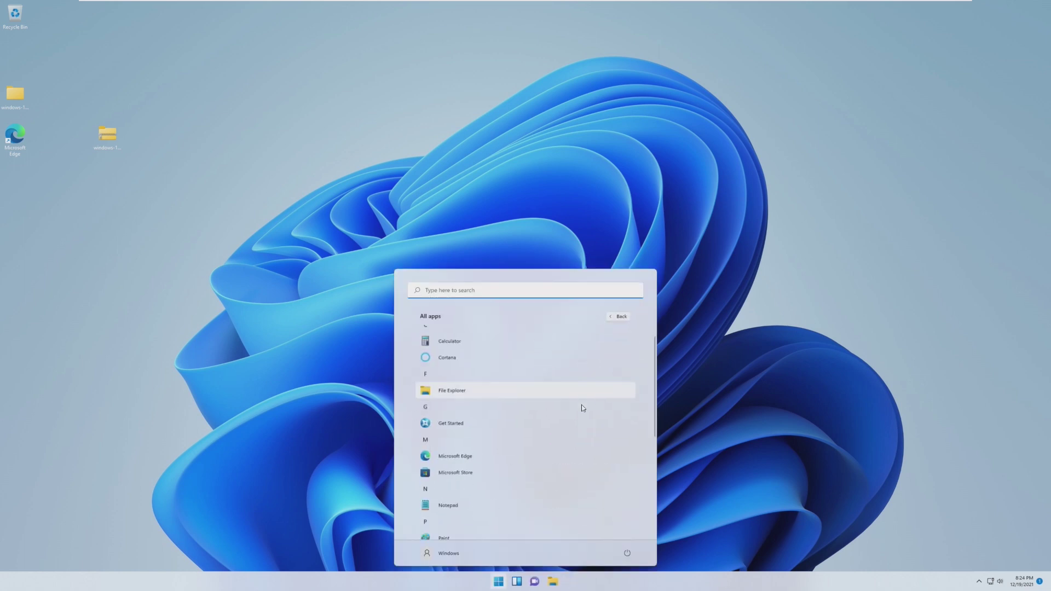
pyautogui.scroll(-5, 581, 406)
pyautogui.scroll(3, 582, 405)
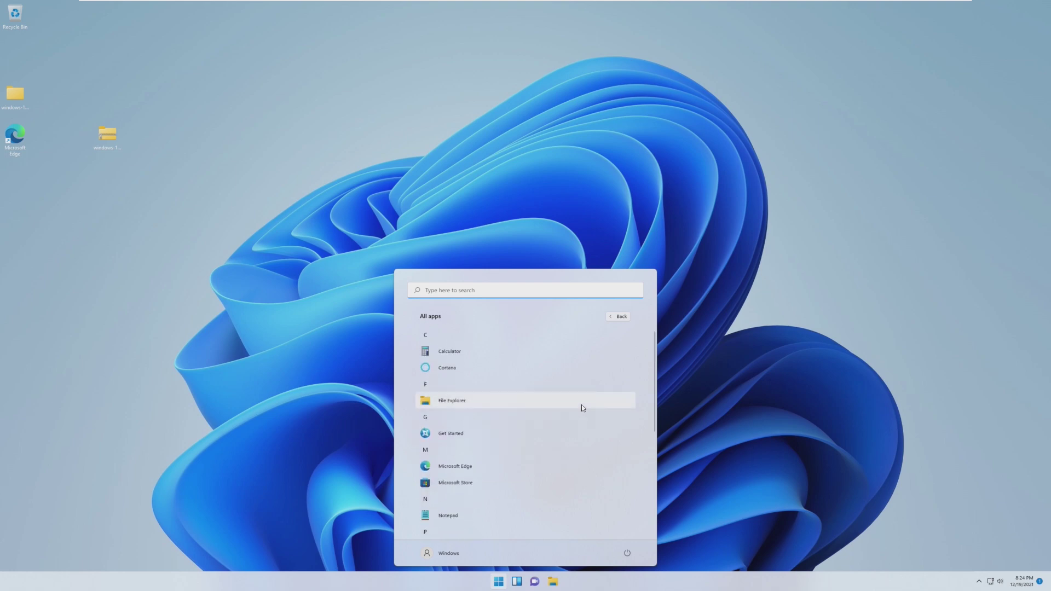
pyautogui.scroll(-5, 582, 408)
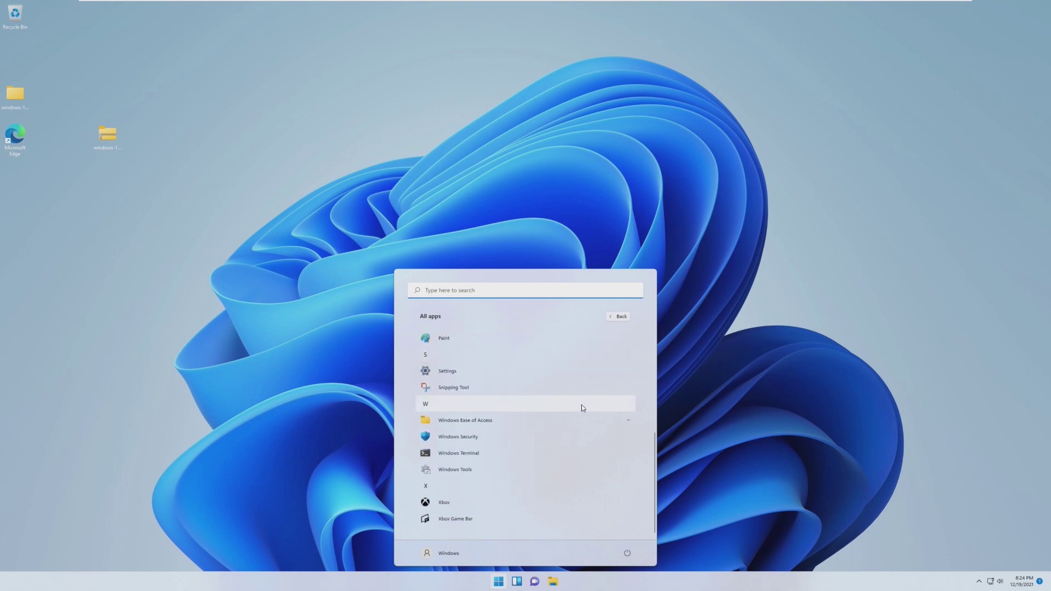
pyautogui.scroll(6, 582, 408)
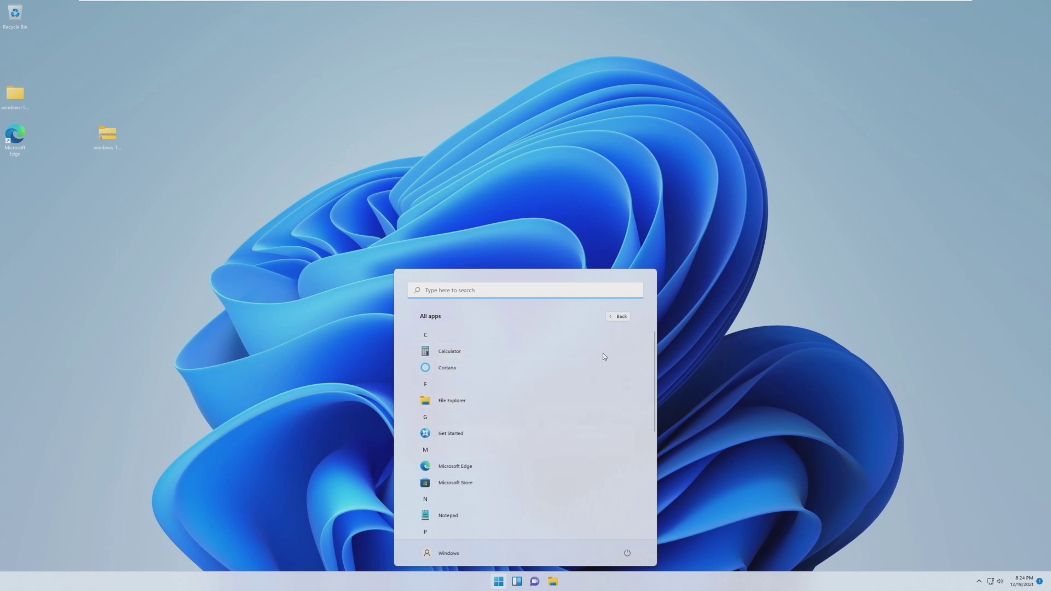
pyautogui.click(787, 503)
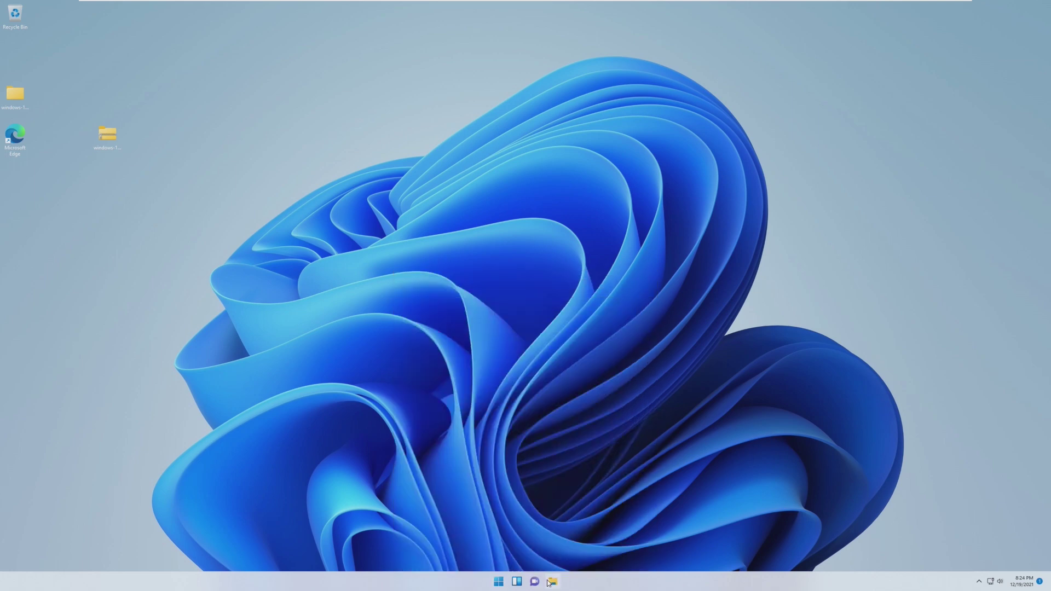
# Review This PC in File Explorer, then close it
pyautogui.click(551, 582)
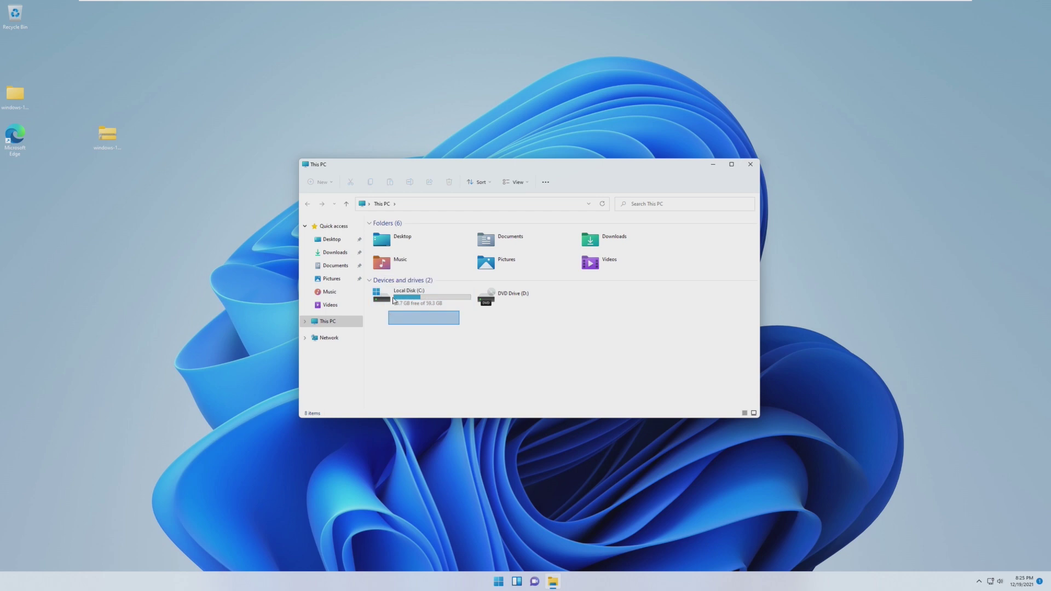
pyautogui.moveTo(393, 300); pyautogui.dragTo(392, 332)
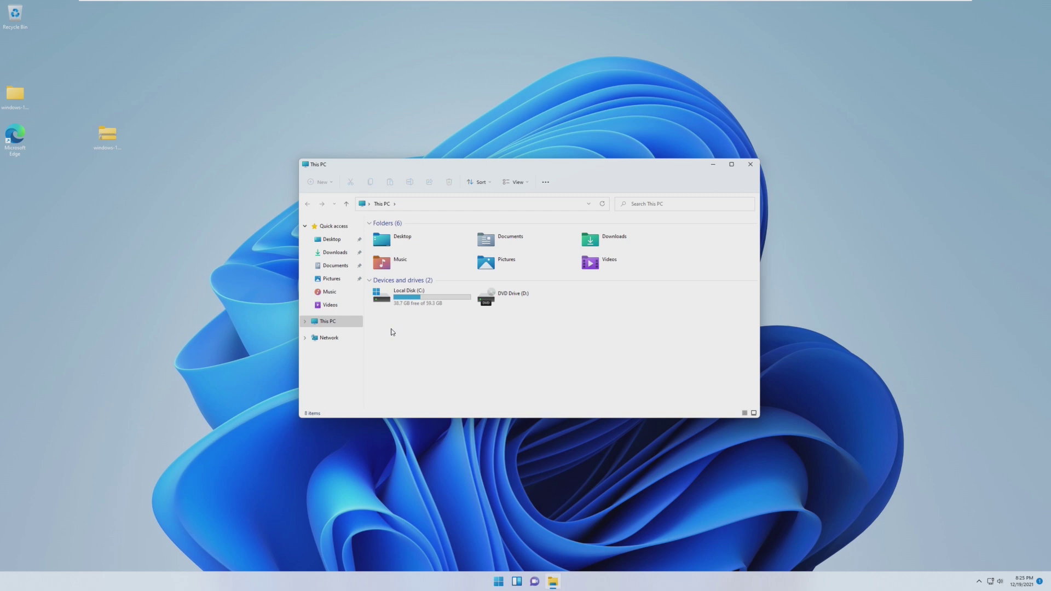
pyautogui.click(750, 164)
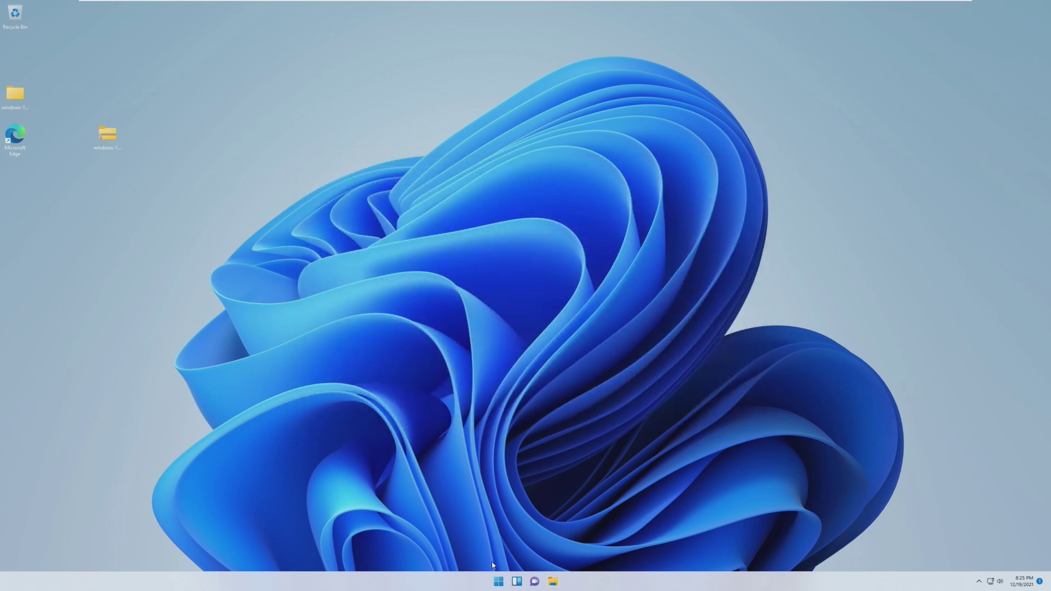
# View the Windows Update page in Settings, close it, then toggle the Start menu
pyautogui.click(498, 581)
pyautogui.click(506, 340)
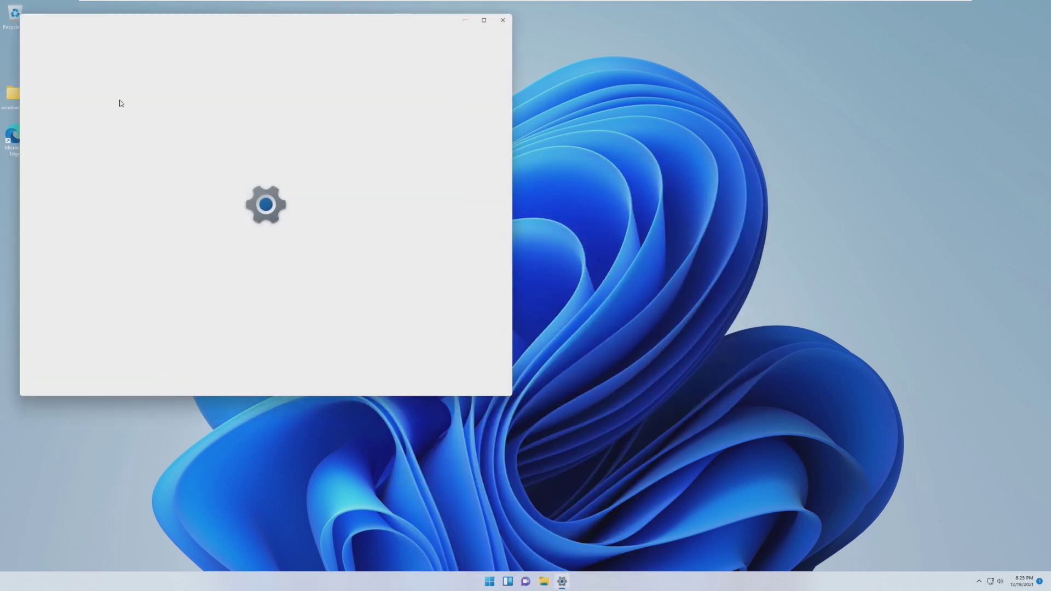
pyautogui.click(99, 267)
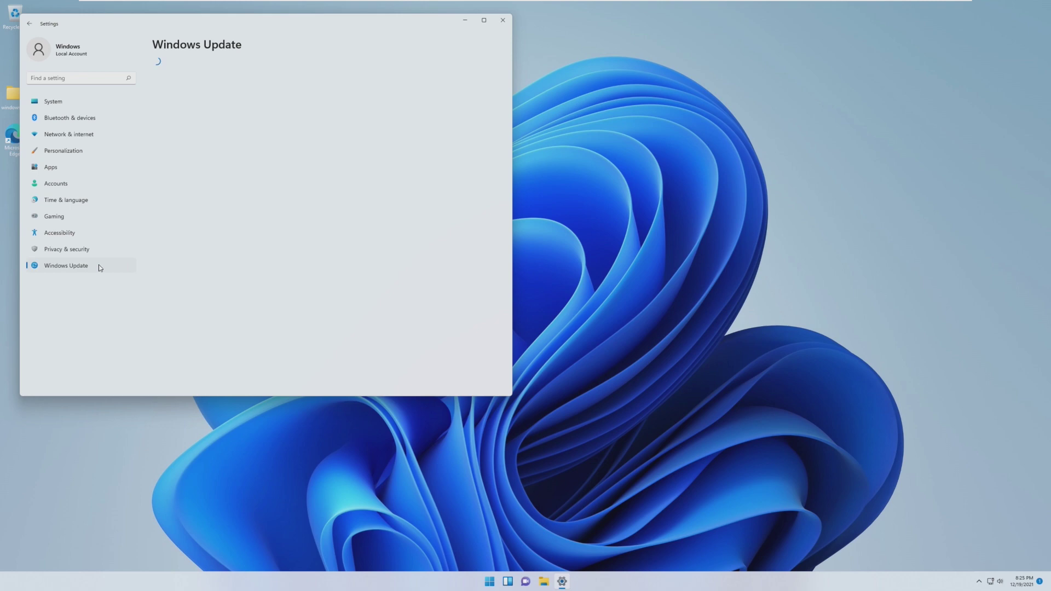
pyautogui.click(504, 20)
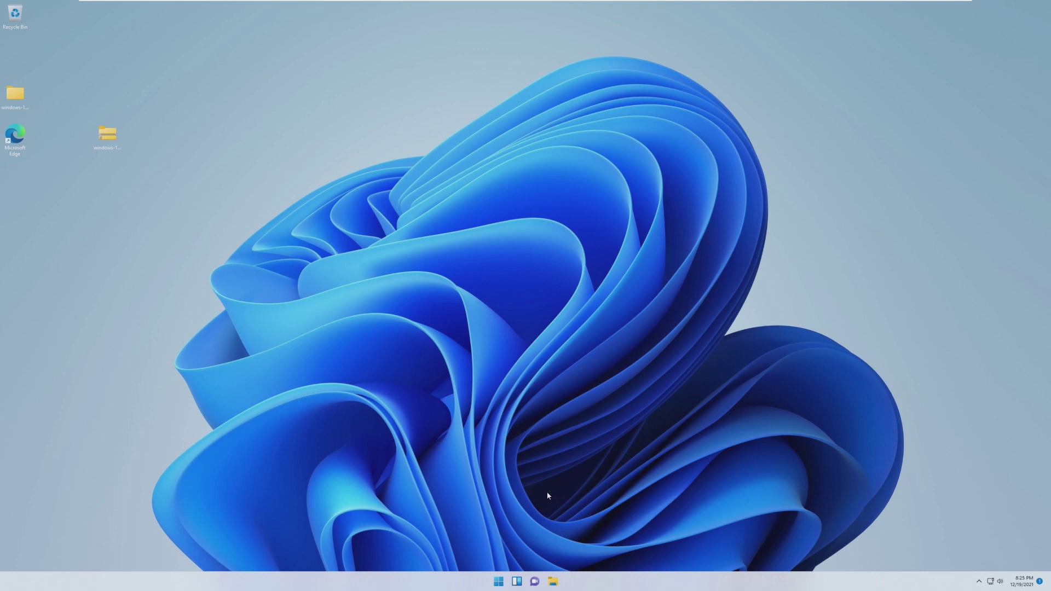
pyautogui.press('super')
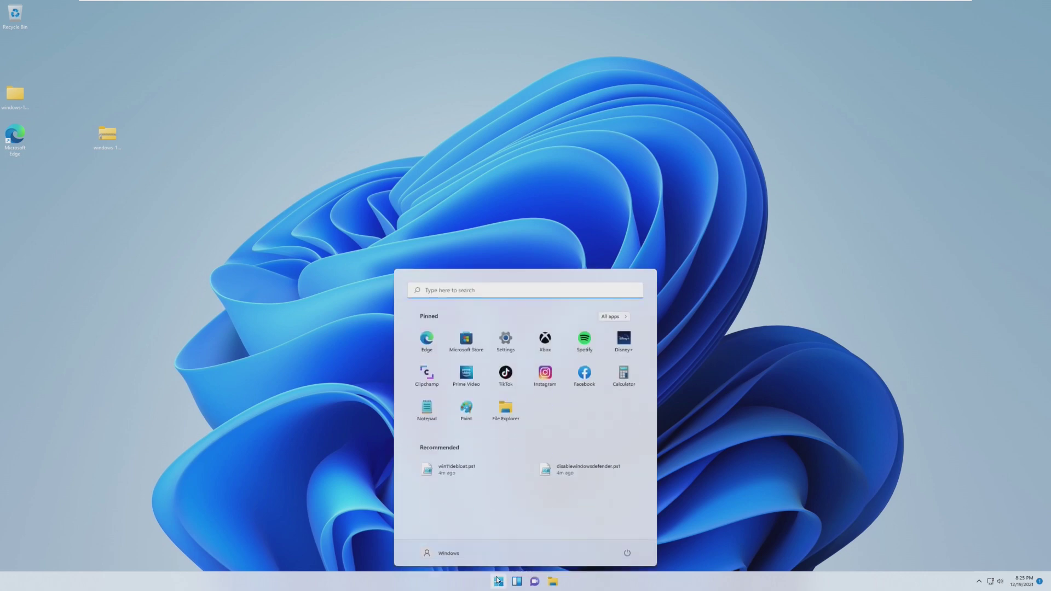
pyautogui.press('super')
pyautogui.press('super')
pyautogui.press('super')
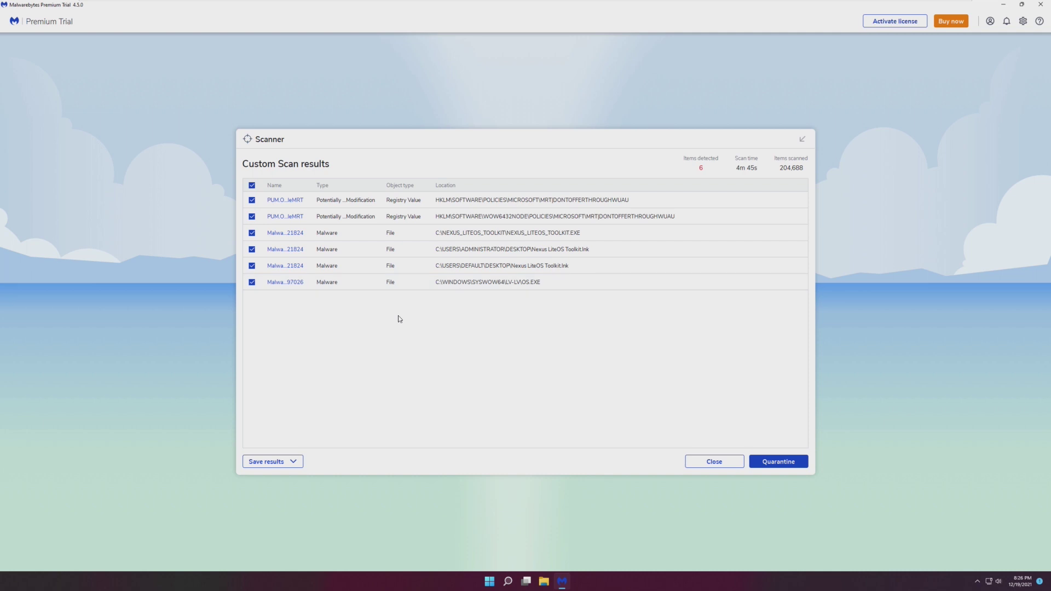
# Quarantine all six detected threats, dismiss the summary and promo, and open Detection History
pyautogui.click(590, 249)
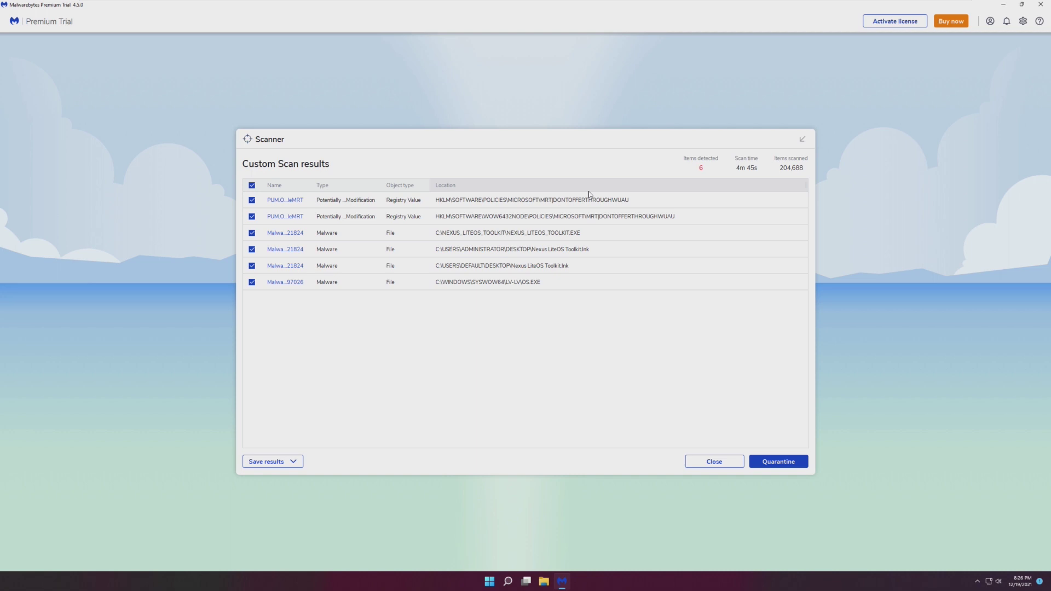
pyautogui.click(789, 461)
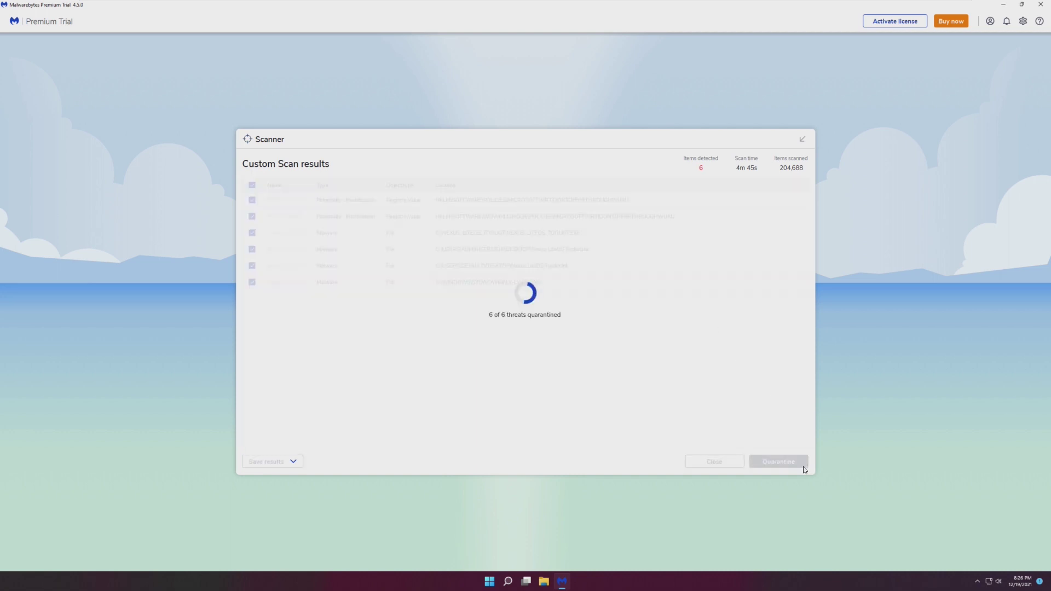
pyautogui.click(677, 390)
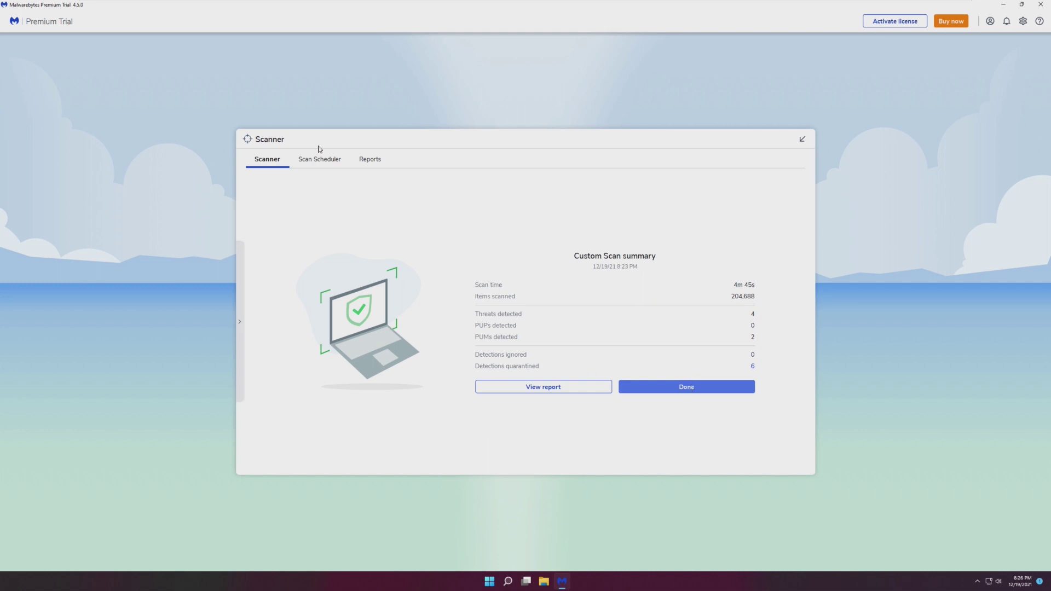
pyautogui.click(704, 390)
pyautogui.click(656, 203)
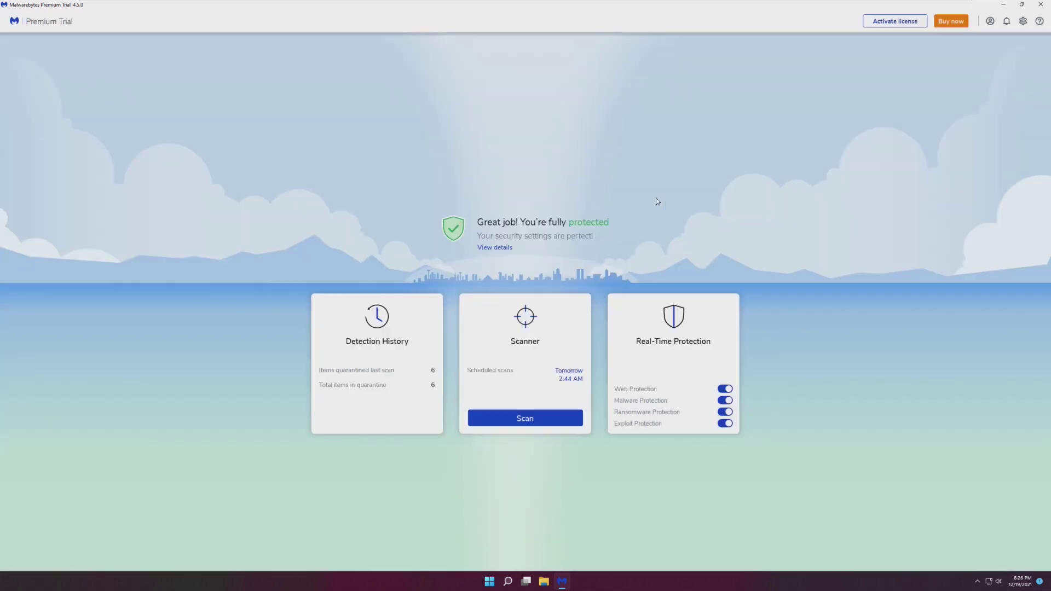
pyautogui.click(415, 396)
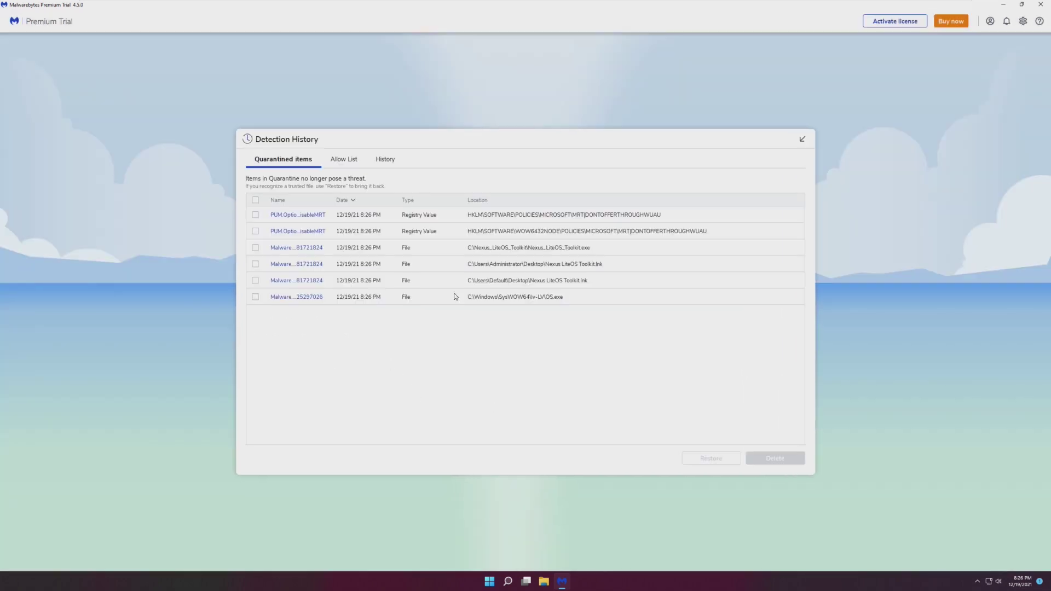
# Select all six quarantined items, then check the calendar, quick settings and hidden tray icons
pyautogui.click(255, 201)
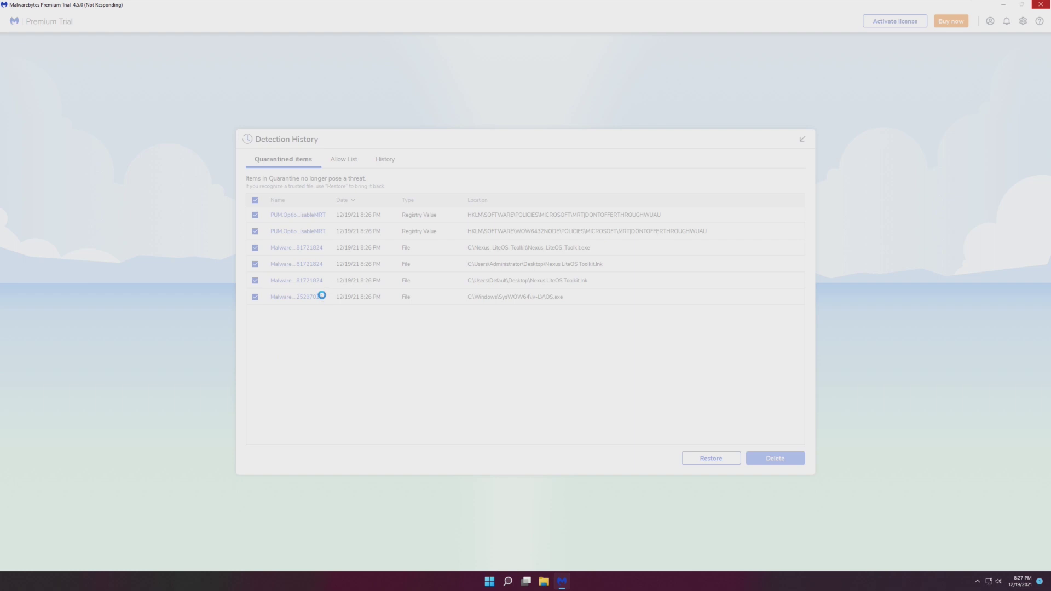
pyautogui.click(1025, 582)
pyautogui.click(1025, 582)
pyautogui.click(1004, 581)
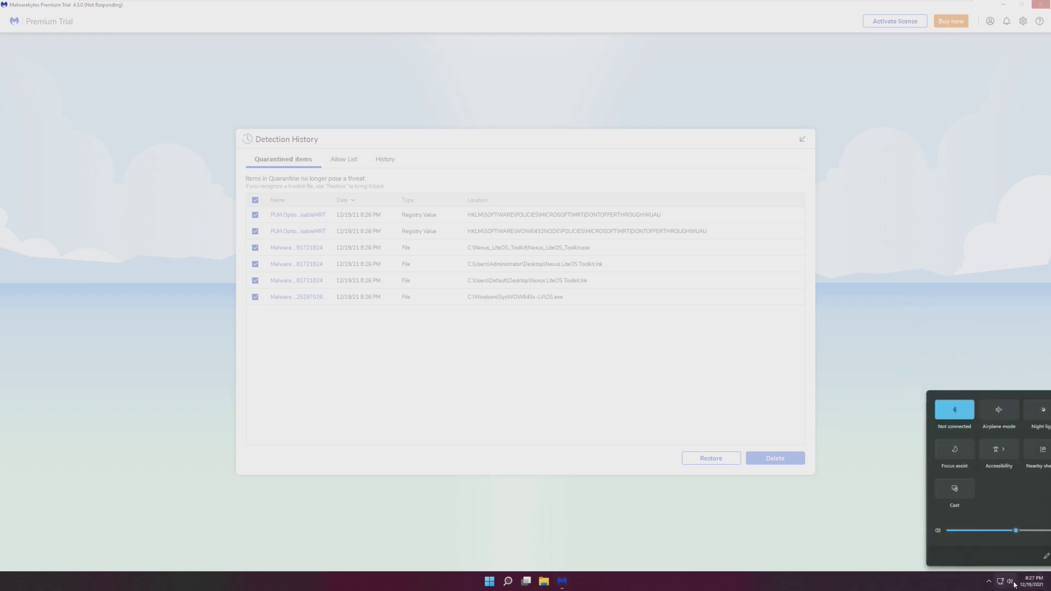
pyautogui.click(989, 581)
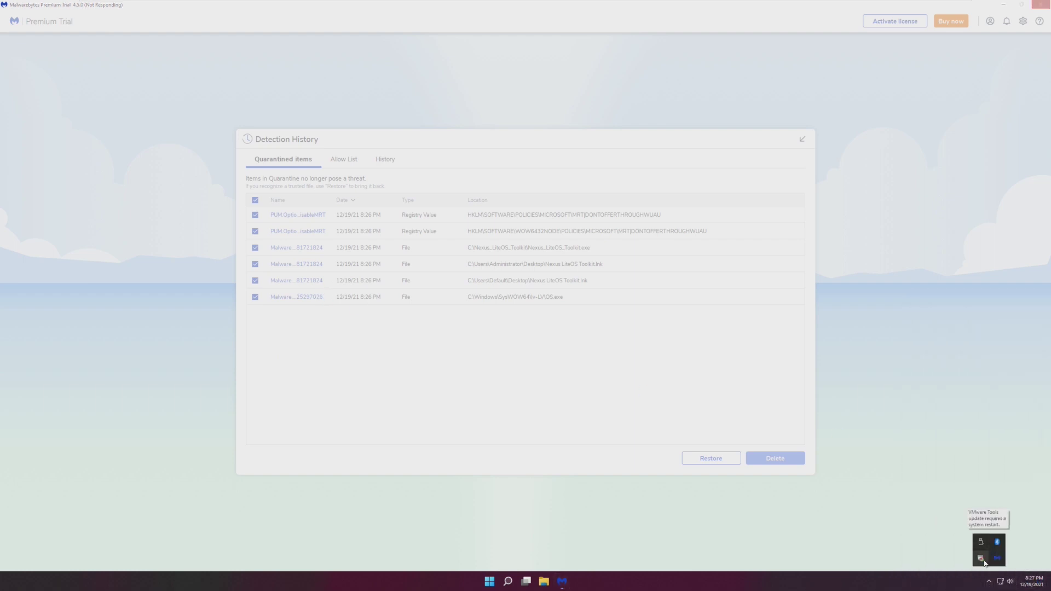
pyautogui.click(983, 557)
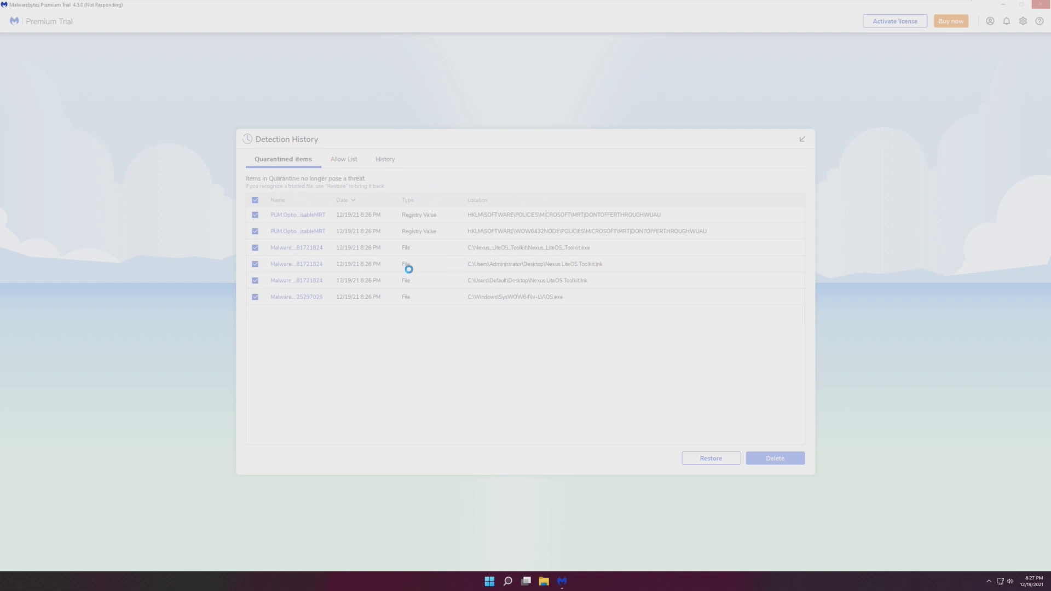
# Browse Desktop and This PC in File Explorer, then close it
pyautogui.press('super')
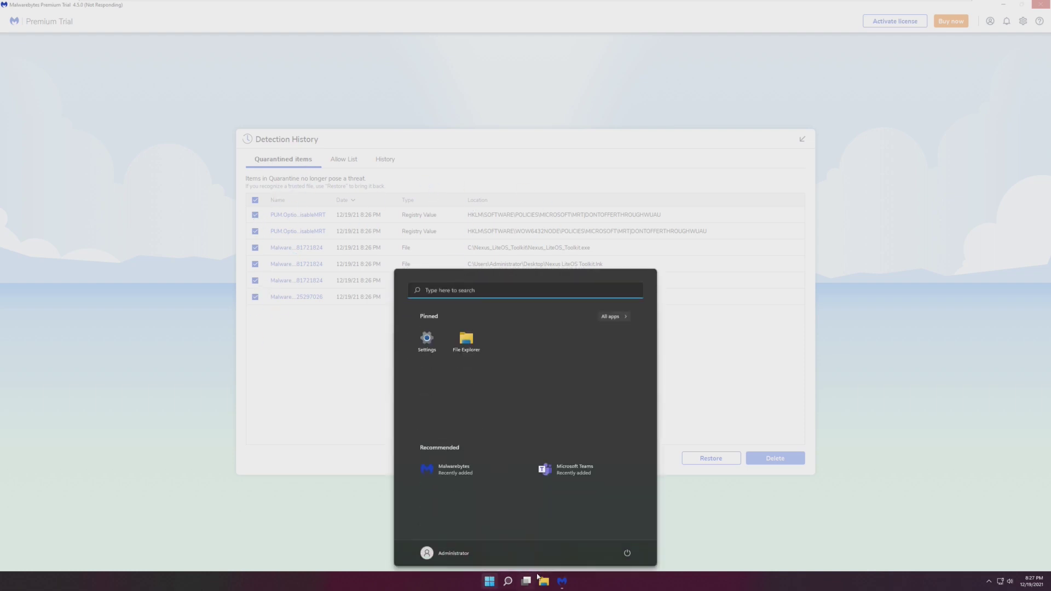
pyautogui.click(544, 581)
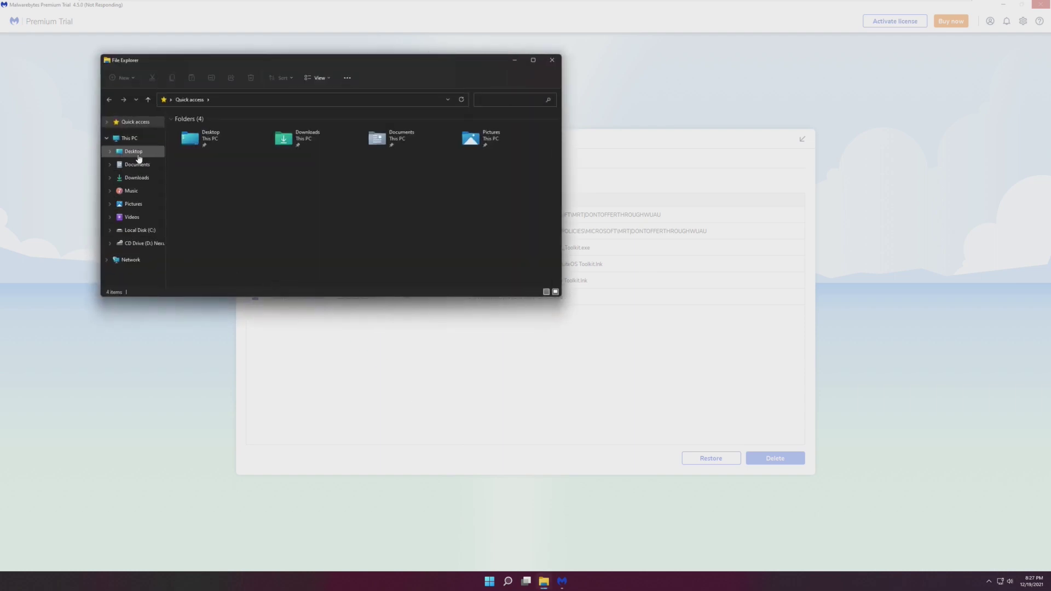
pyautogui.click(138, 154)
pyautogui.click(131, 139)
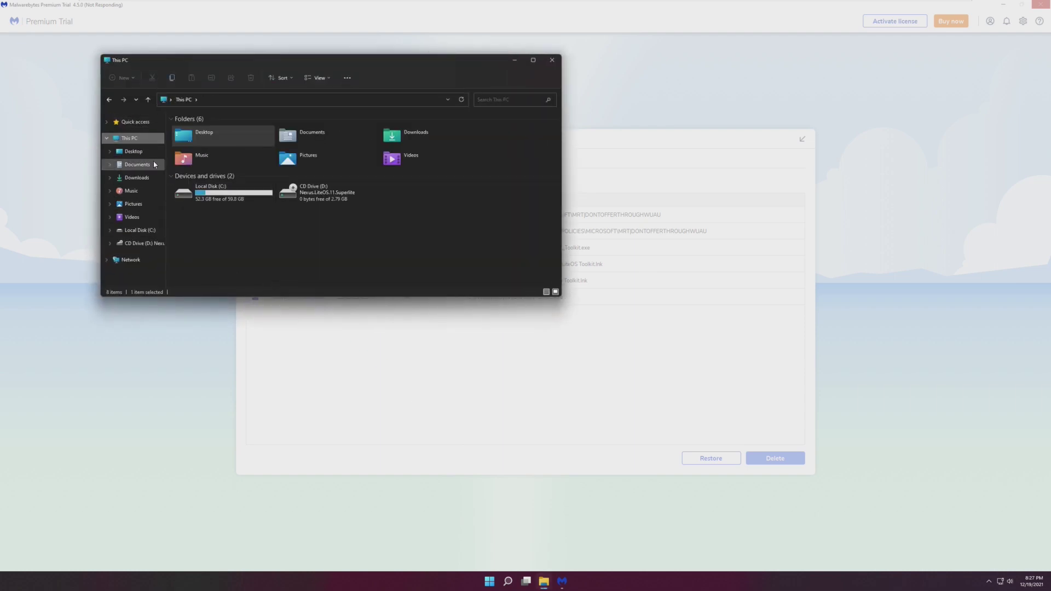
pyautogui.click(133, 152)
pyautogui.click(130, 138)
pyautogui.hotkey('alt', 'F4')
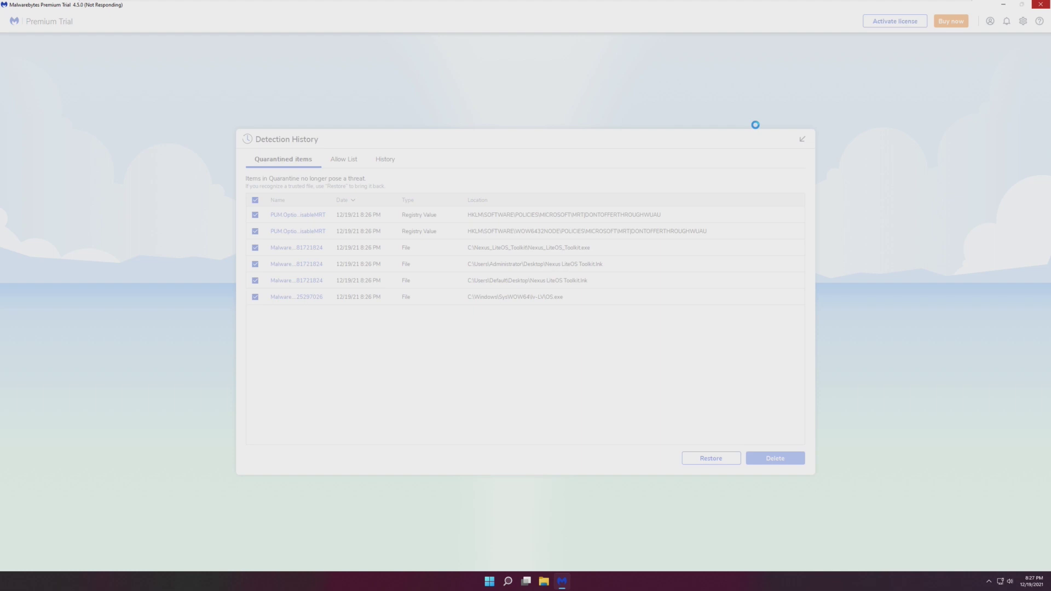